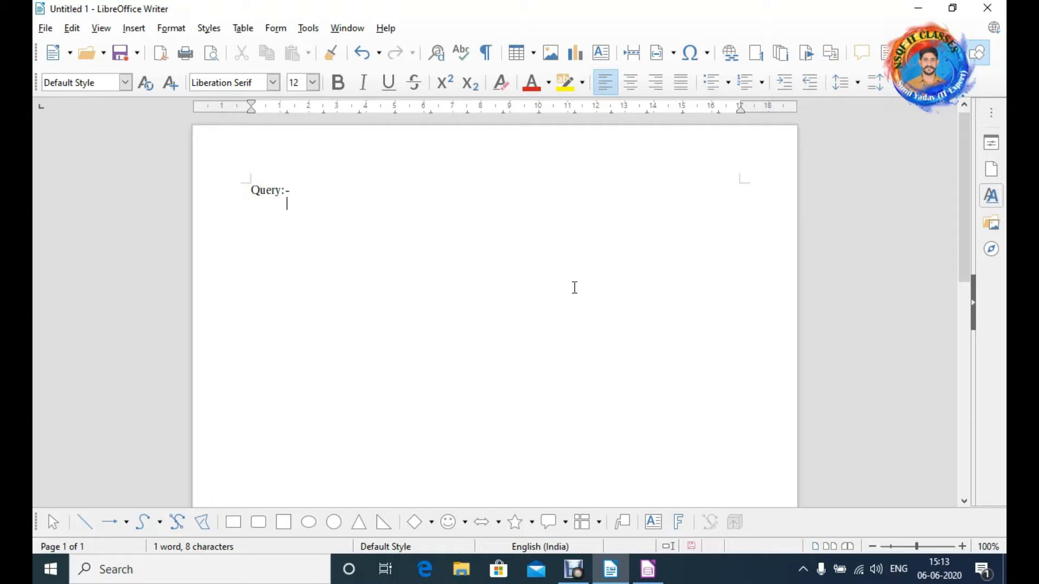
Write the line "it play a very important role in DBMS." under the Query heading.
type("pa")
key("BackSpace")
type("lay a very")
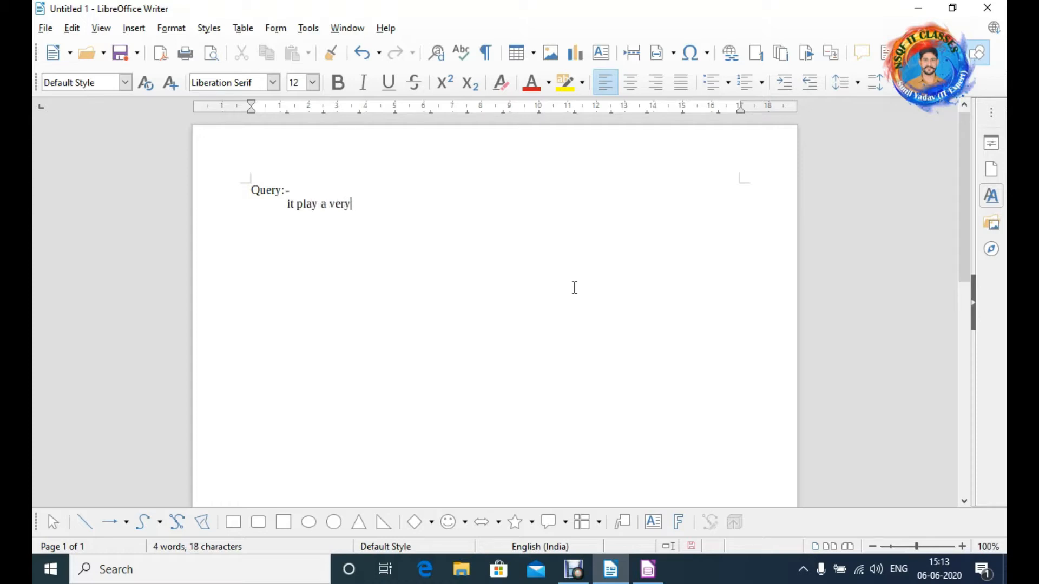
type(" important rol")
key("BackSpace")
type("e in ")
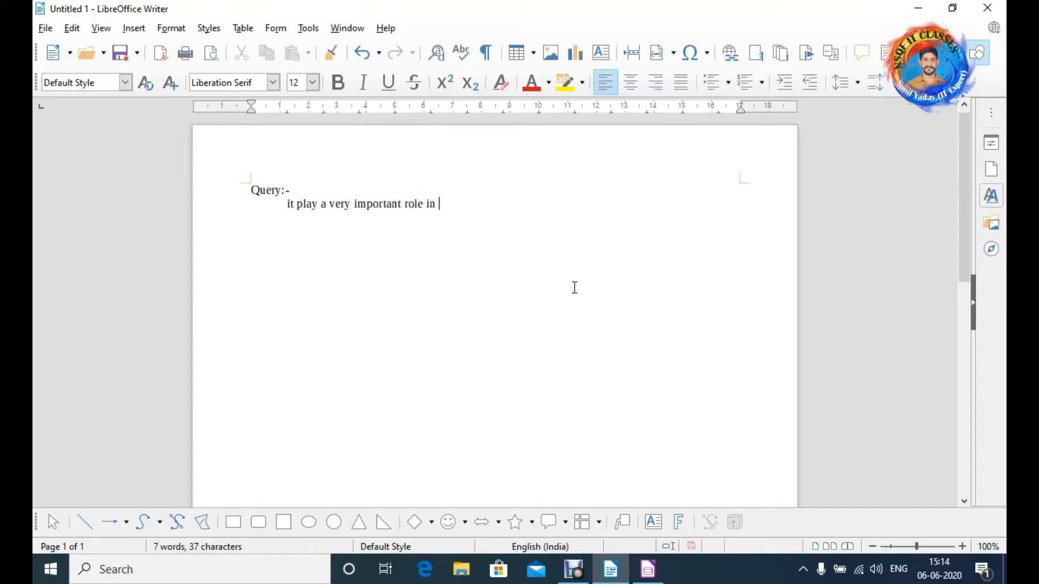
type("DBMS. A")
key("BackSpace")
key("BackSpace")
Add the line "With help of query we can select record, Update Record, Delete Records" below the DBMS line.
type("With he")
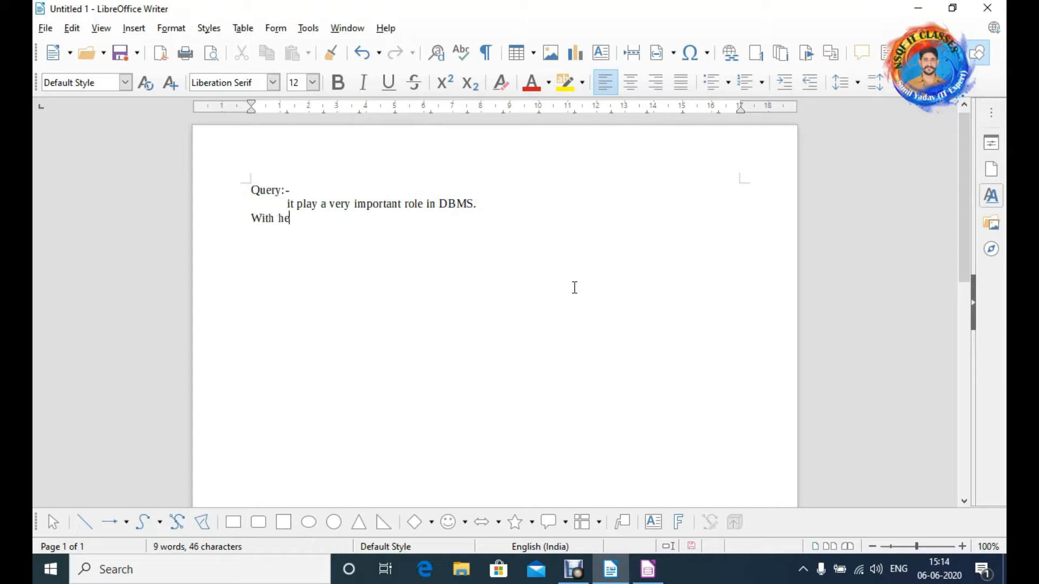
type("lp of que")
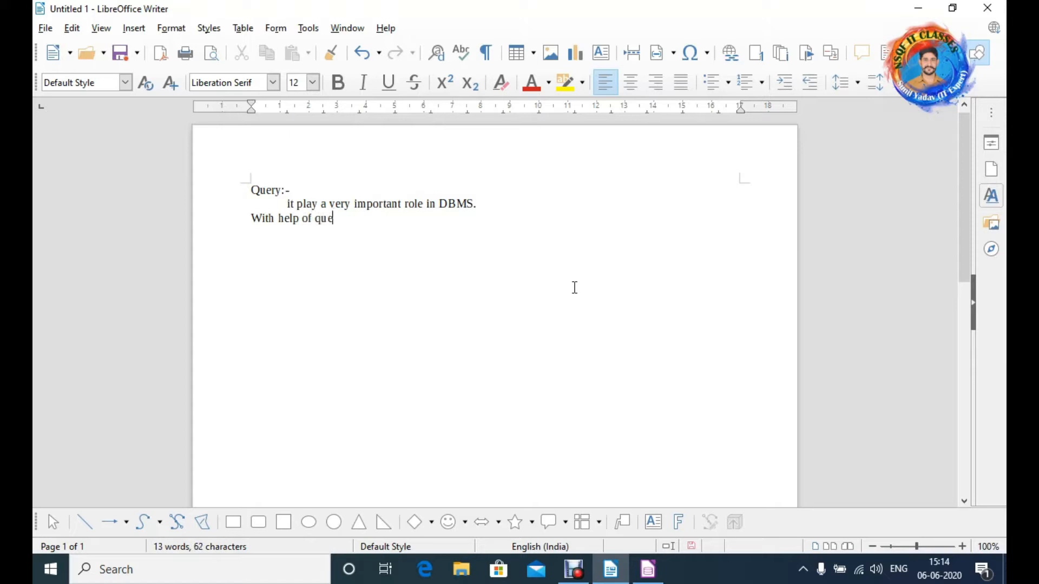
key("BackSpace")
type("ery we can select record")
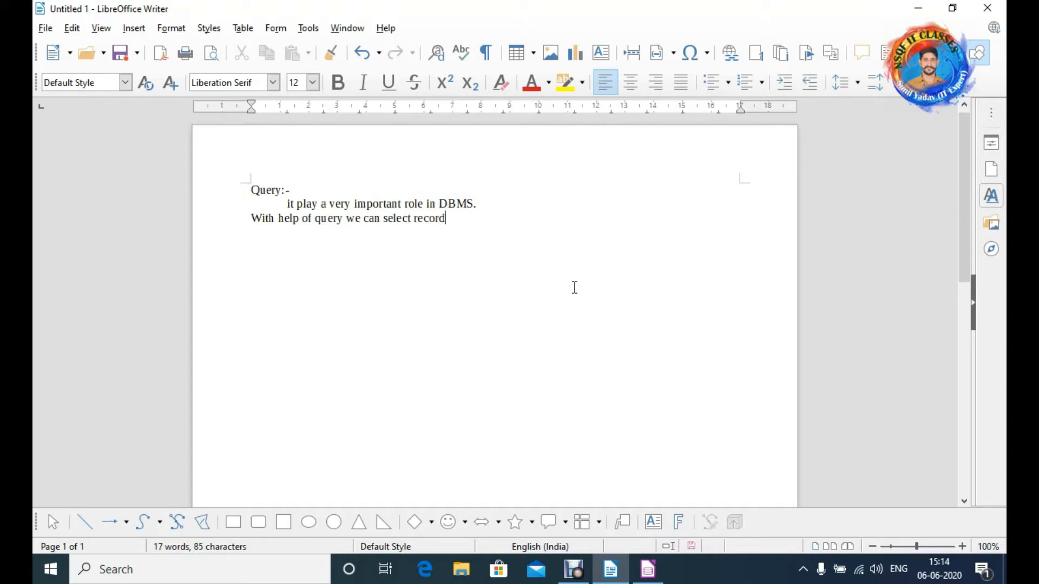
type(", Update Record, De")
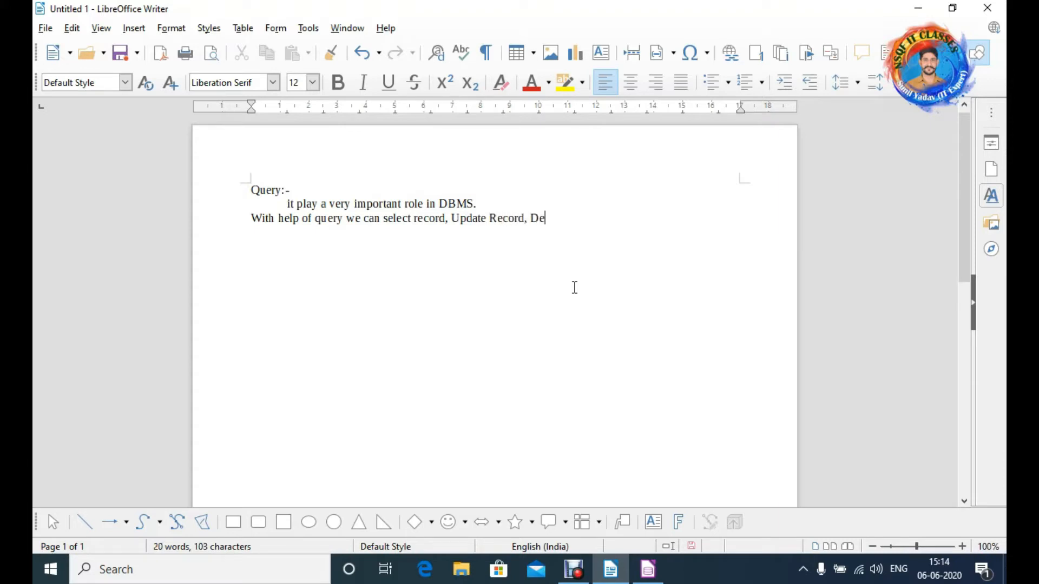
type("lete Records")
key("Return")
Add the line "Show record from more then one table." to the query notes.
type("Sh")
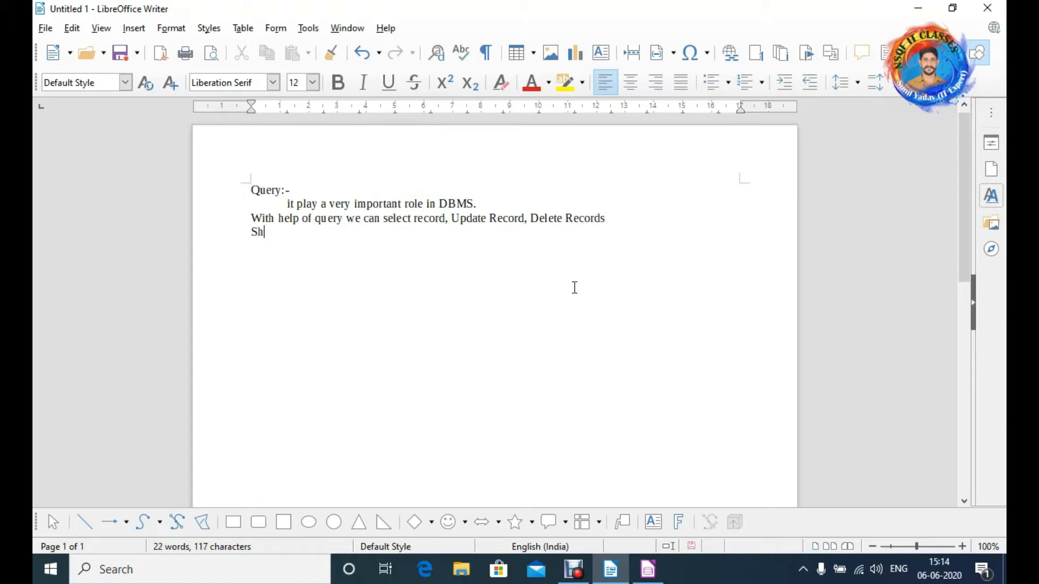
type("ow record from more t")
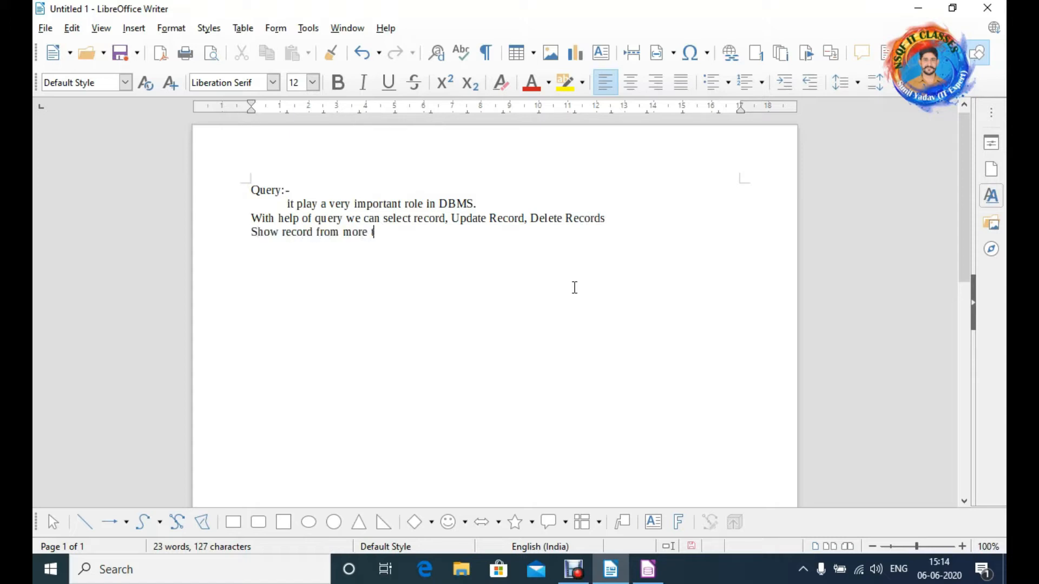
type("hen one table.")
key("Return")
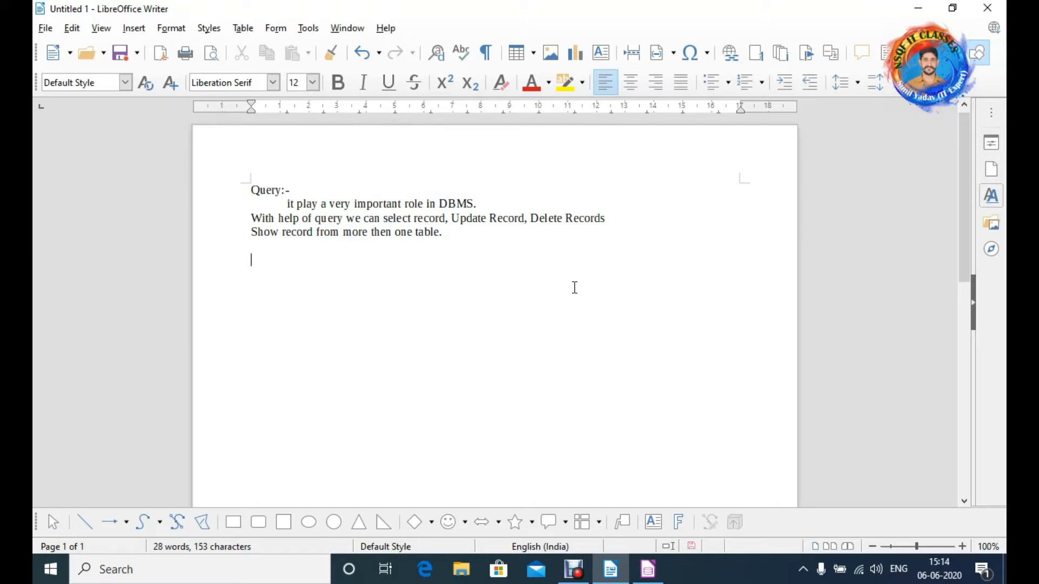
Below the notes, leave a gap and add the lines "Searching." and "1. Wizard:- Step by process.".
key("Return")
type("Searching.")
key("Return")
type("W")
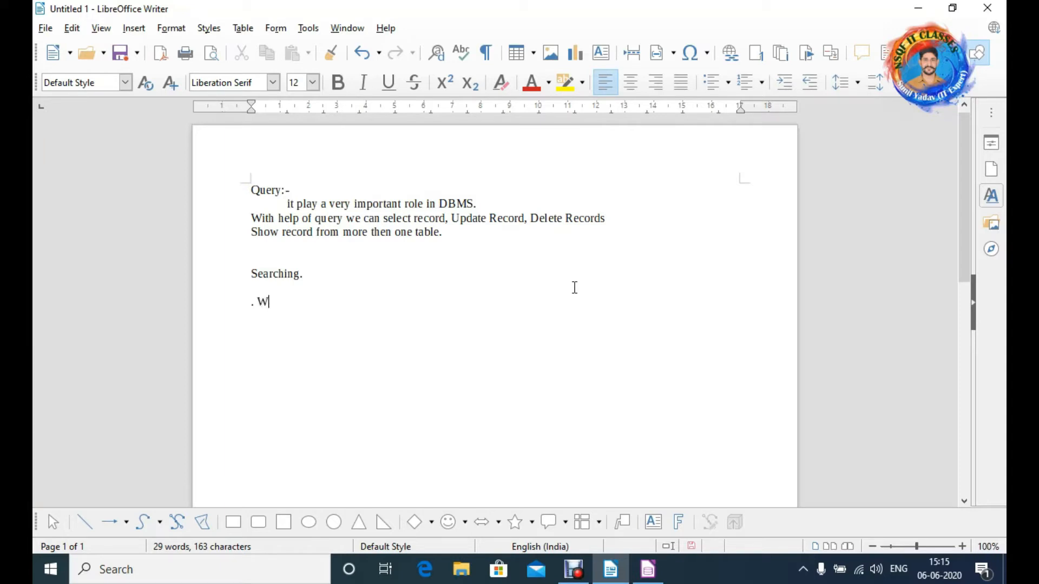
key("BackSpace")
key("BackSpace")
type("1")
key("BackSpace")
key("BackSpace")
type("1. Wizard:- Step ")
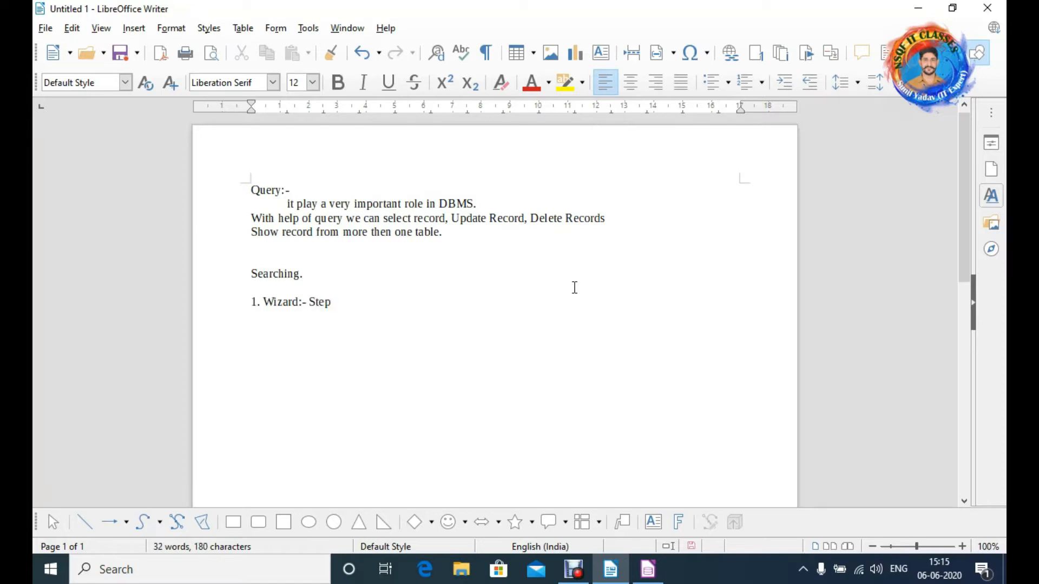
type("by process.")
key("Return")
Add the indented line "A easyway to create a new query." under the Wizard item.
key("Tab")
type("A eay w")
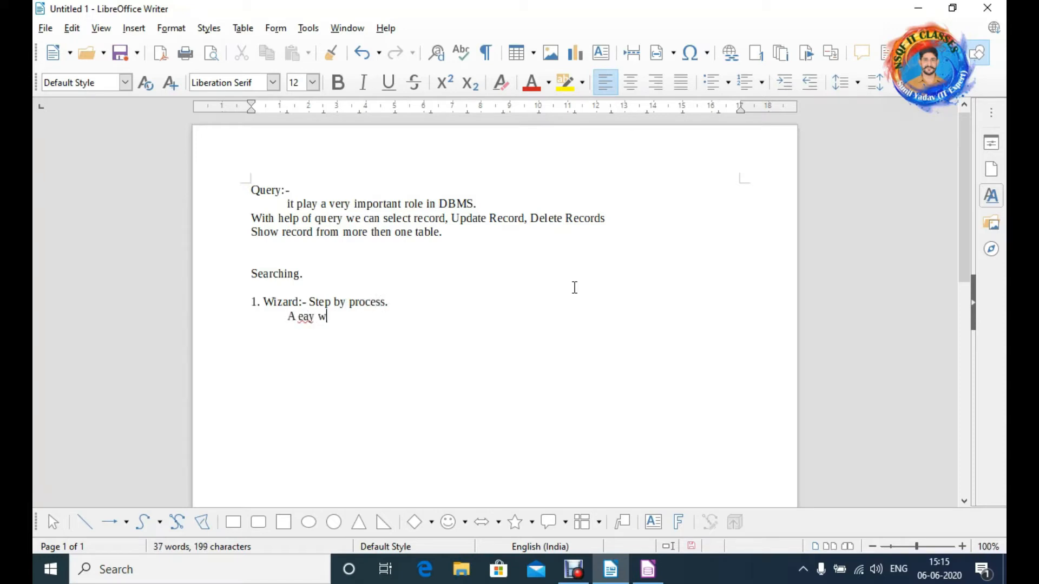
key("BackSpace")
key("BackSpace")
key("BackSpace")
type("sy t")
key("BackSpace")
key("BackSpace")
type("way to create a ")
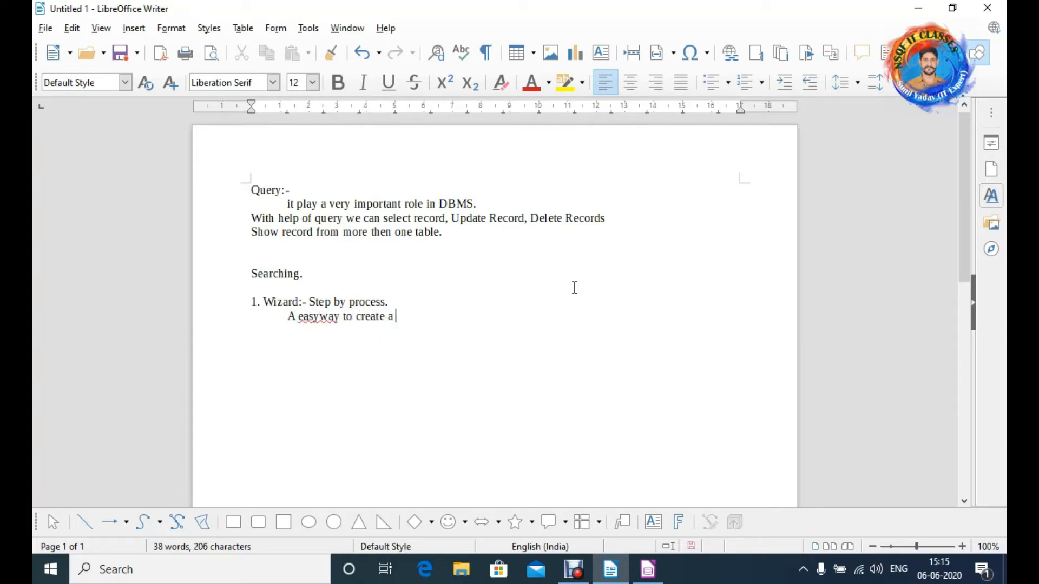
type("new     query.")
Add two more indented lines reading "Design view" and "SQL view.".
key("Return")
key("Tab")
type("Design view")
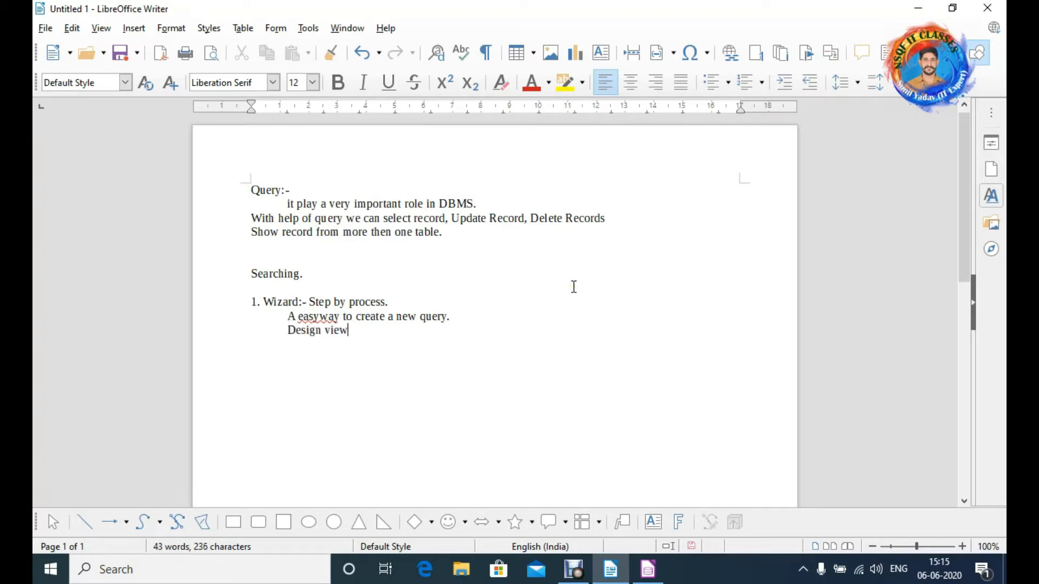
key("Return")
key("Tab")
type("SQL view.")
key("Return")
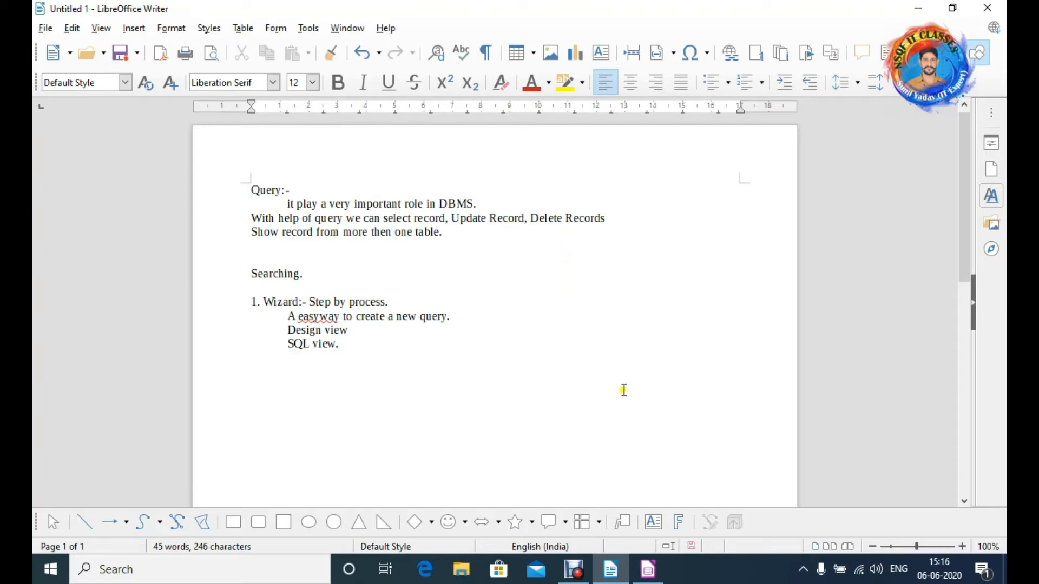
Switch to the School.odb database in LibreOffice Base and look over its Admission and Fee_Deposit tables.
left_click(648, 570)
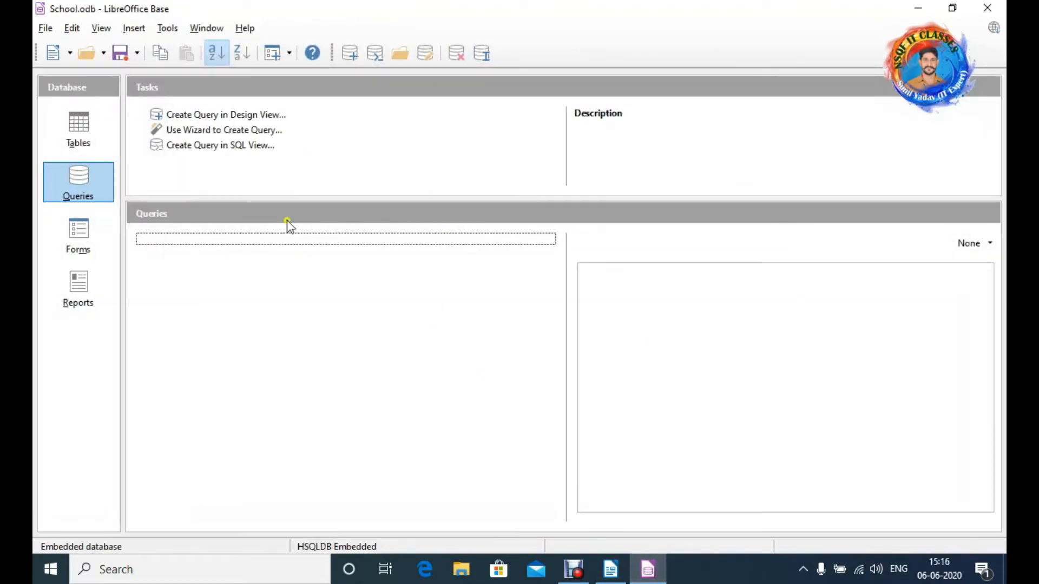
left_click(85, 132)
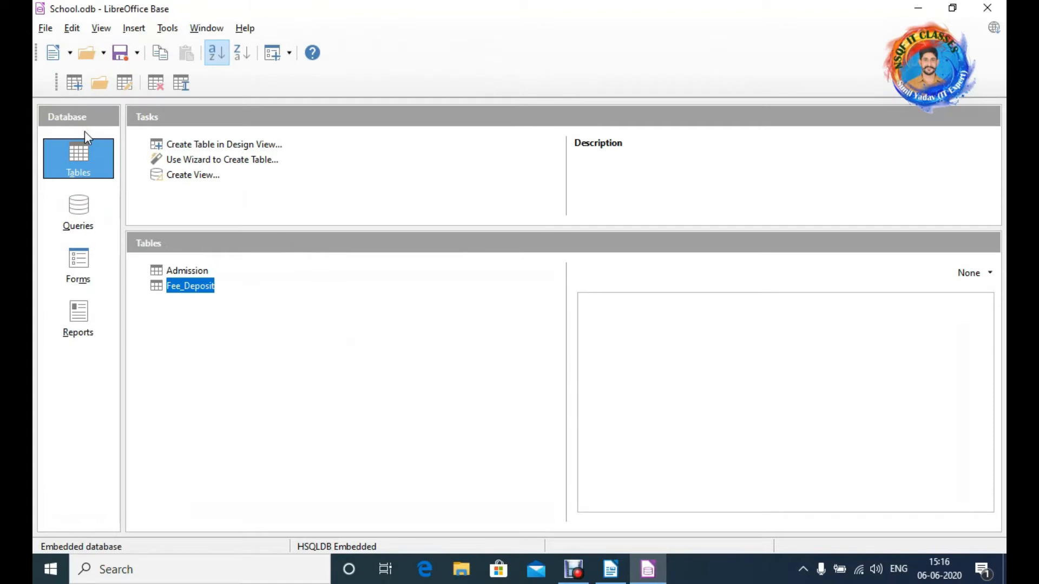
left_click(176, 273)
left_click(180, 288)
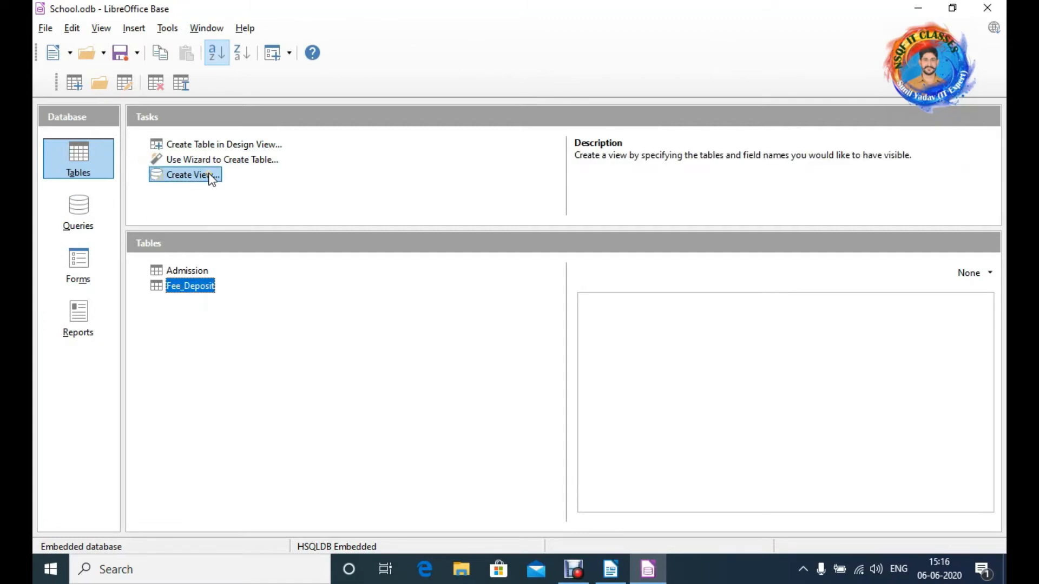
left_click(138, 197)
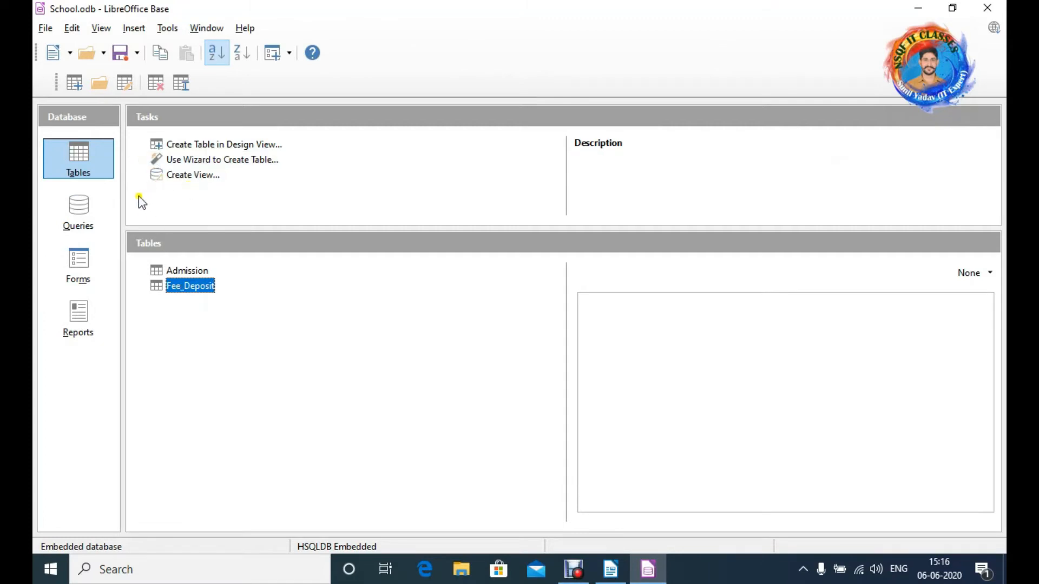
Create a new query in Design View based on the Admission table.
left_click(92, 211)
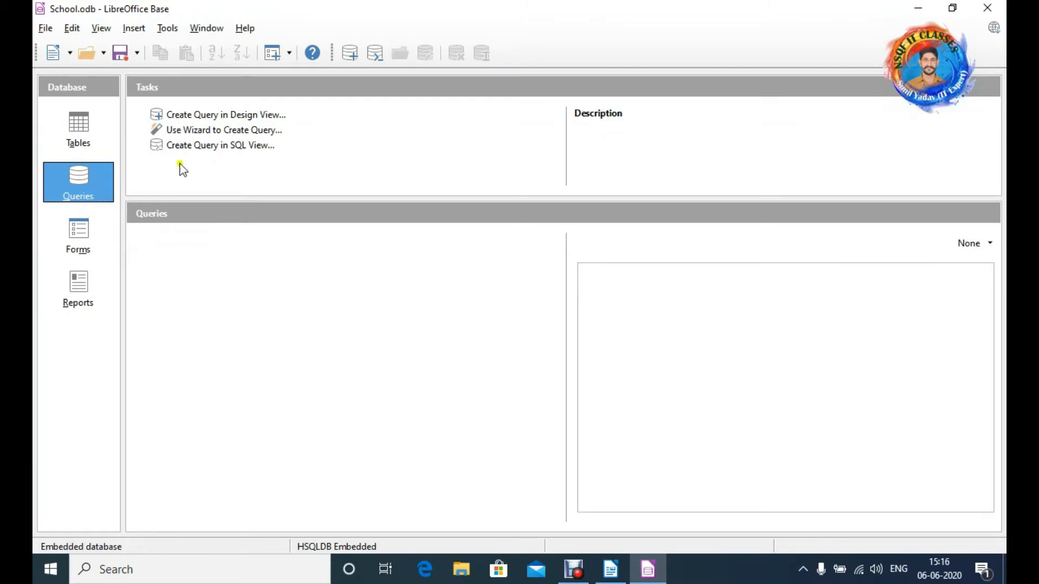
left_click(231, 118)
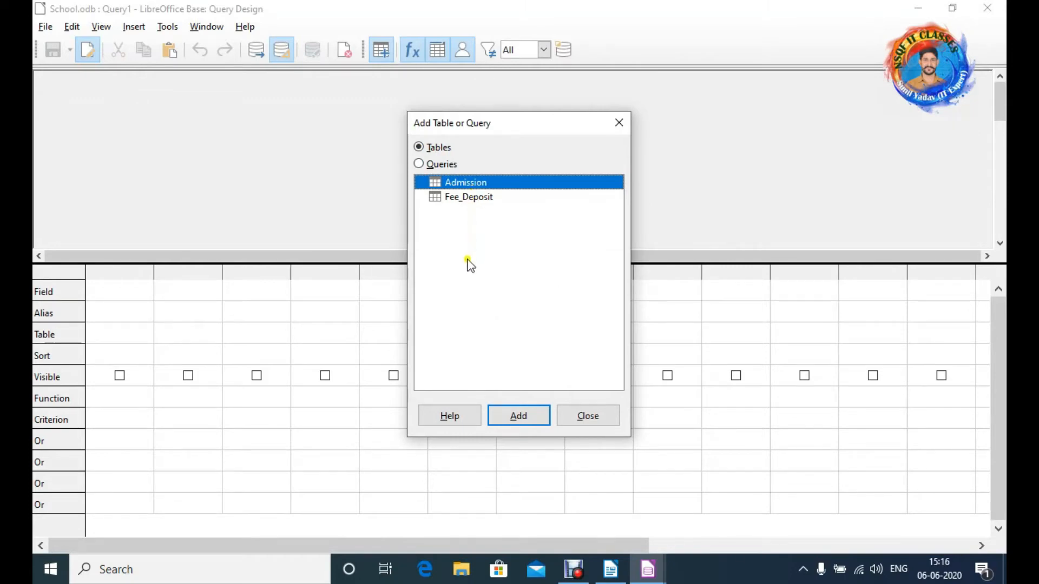
left_click(465, 185)
left_click(520, 417)
left_click(581, 416)
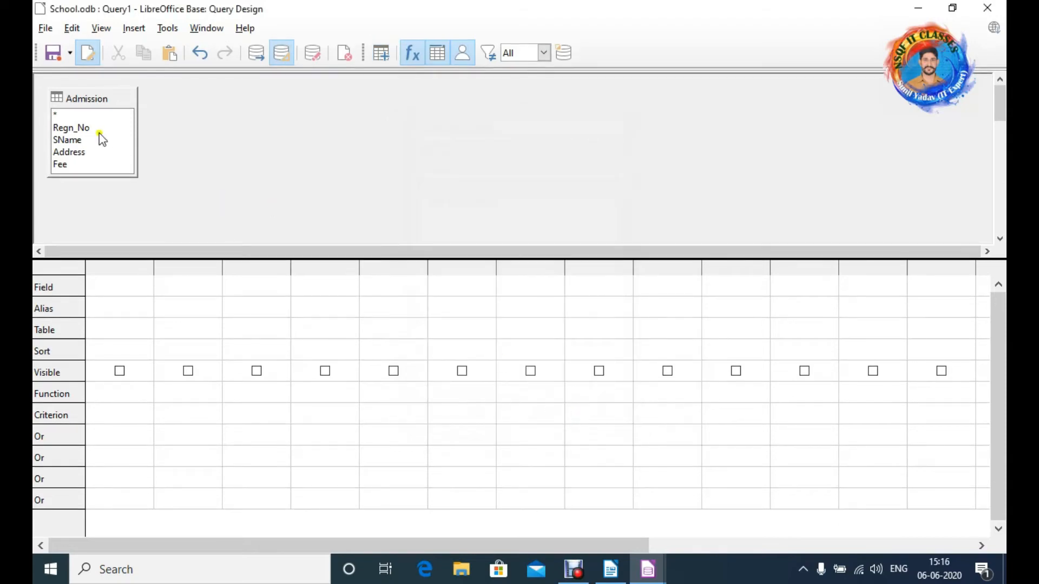
Add the Regn_No, SName, Address and Fee fields to the query and run it.
left_click(83, 128)
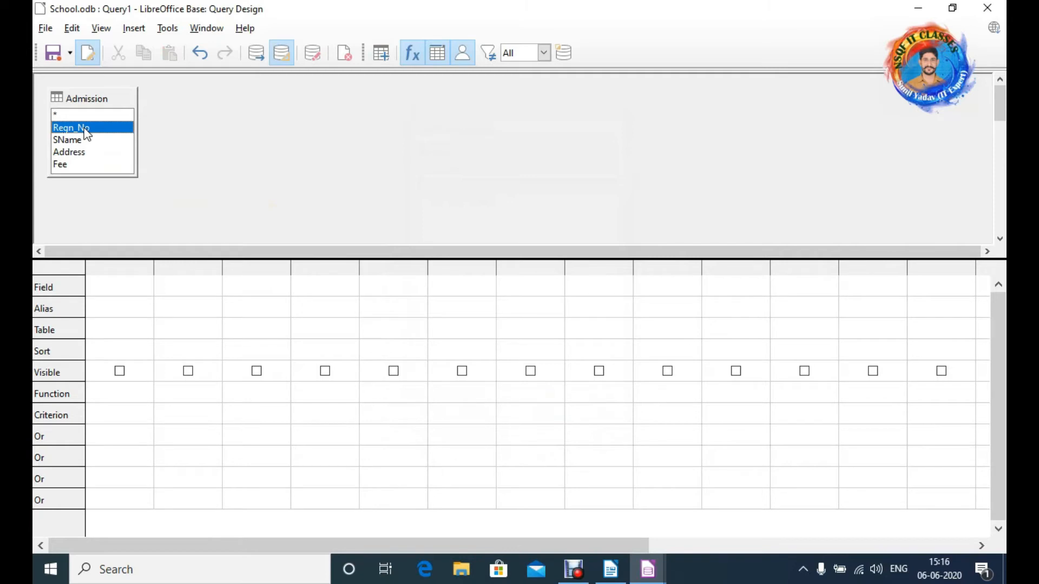
double_click(85, 130)
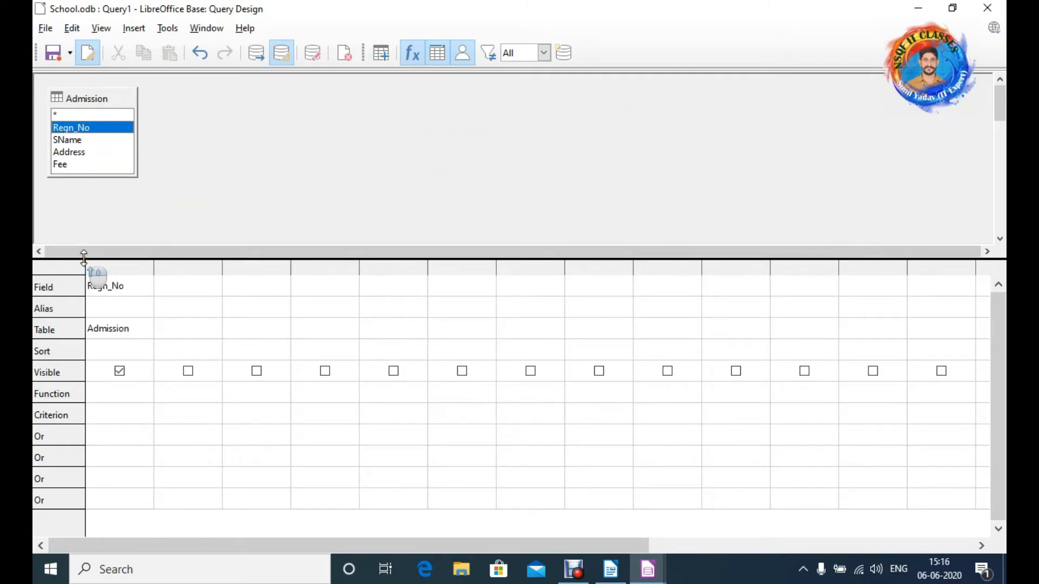
scroll(84, 254, "down", 5)
scroll(873, 123, "up", 5)
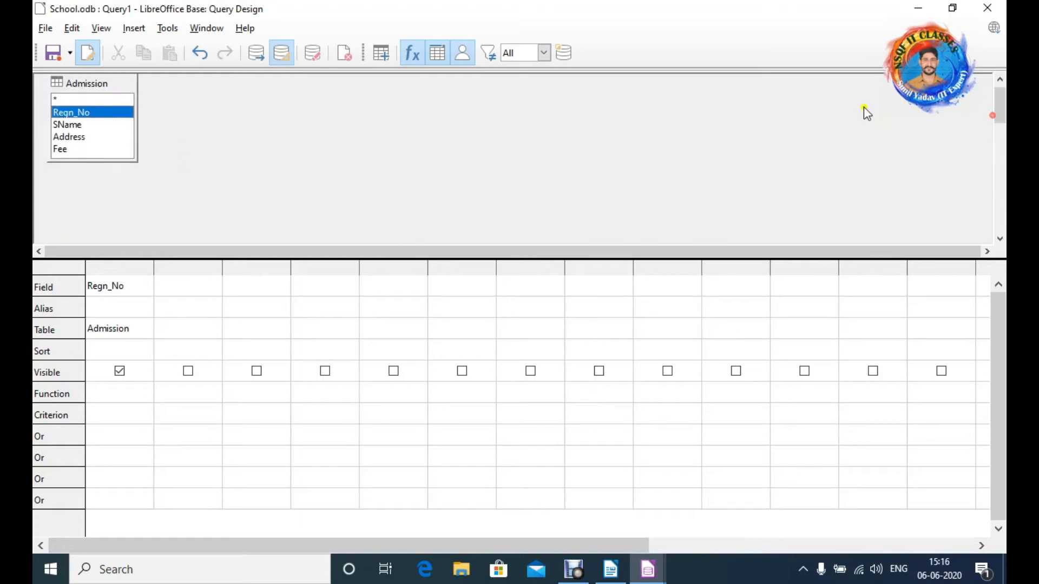
double_click(79, 126)
double_click(76, 138)
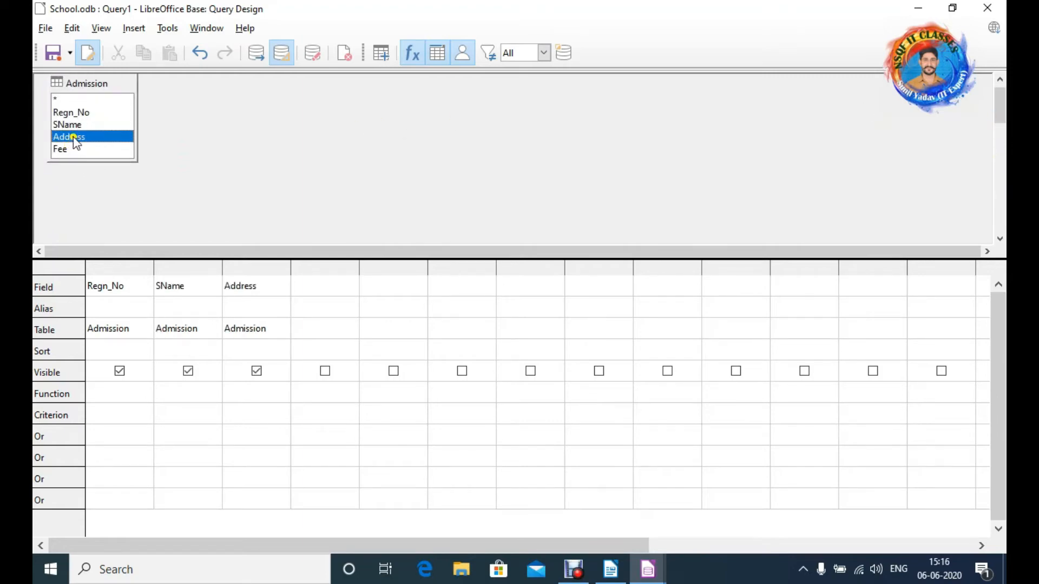
double_click(71, 150)
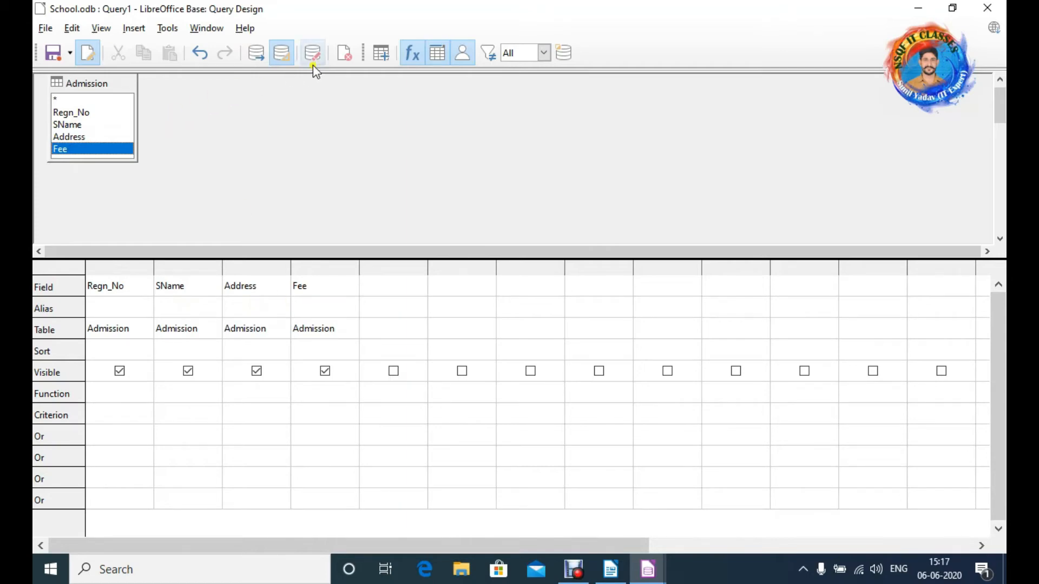
left_click(261, 56)
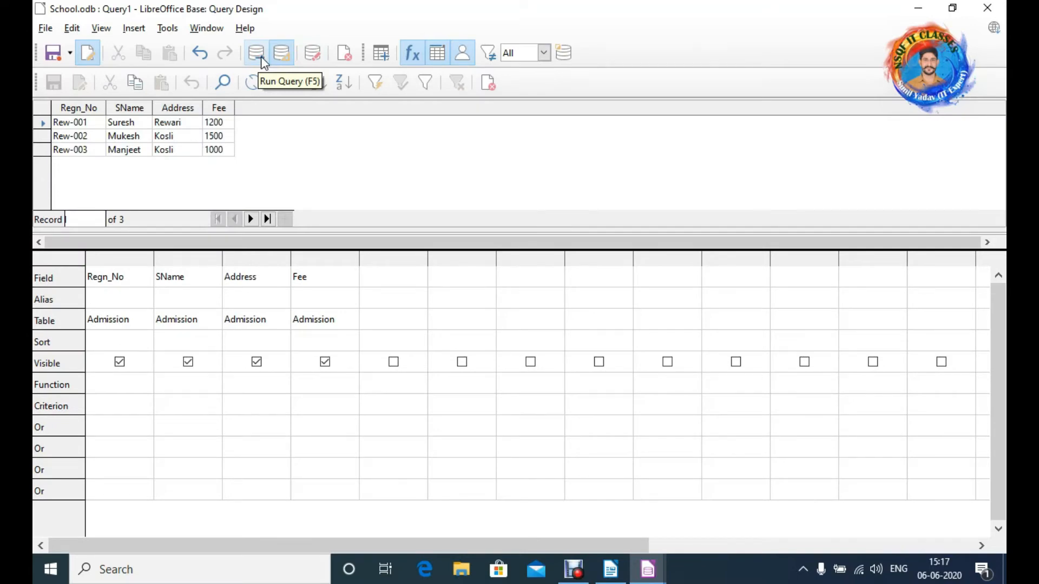
Run the query with the Fee and Address fields hidden, and make both fields visible again.
left_click(325, 362)
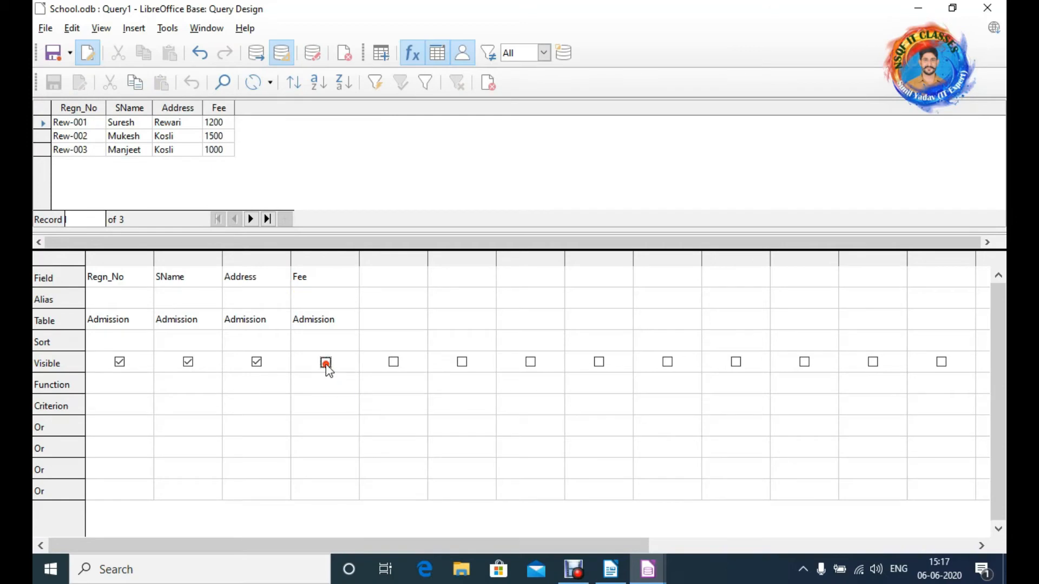
left_click(257, 362)
left_click(257, 56)
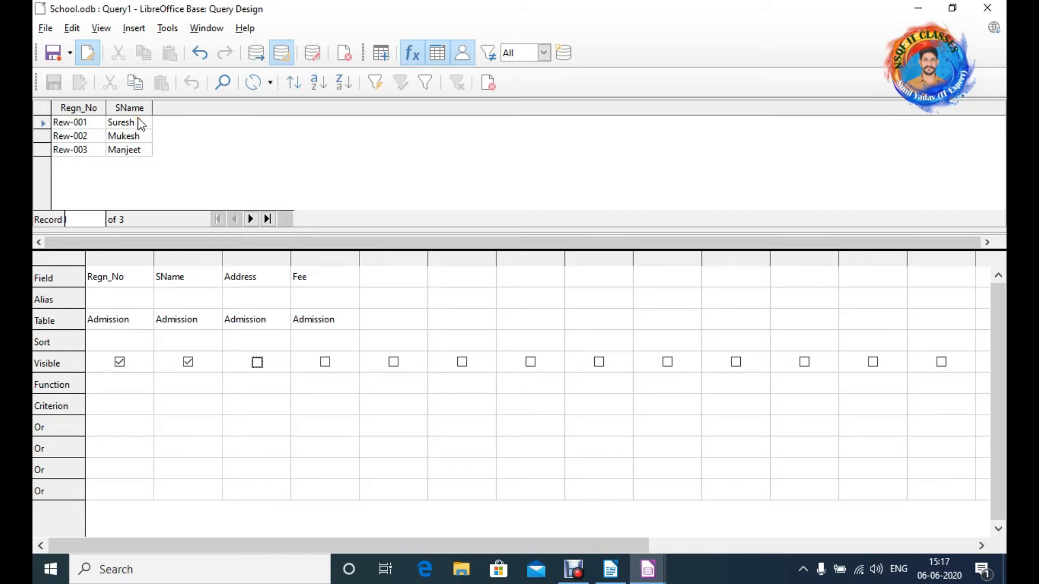
left_click(258, 362)
left_click(325, 362)
Run the query with the Fee criterion > 2000, and undo that criterion.
left_click(308, 405)
type("> 2000")
left_click(369, 436)
left_click(257, 68)
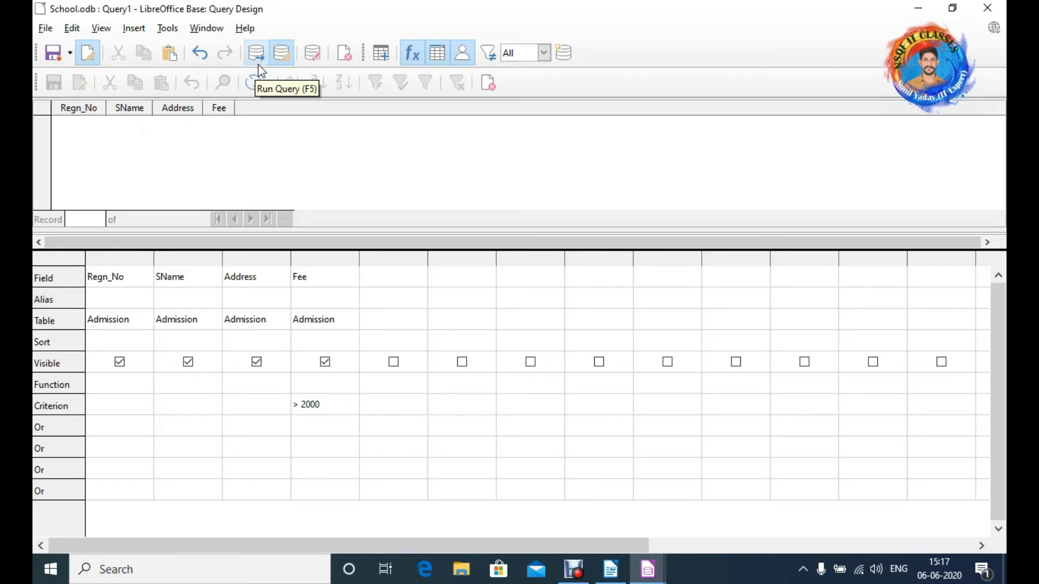
left_click(202, 54)
Run the query with the Fee criterion >1000, and clear that criterion.
left_click(329, 404)
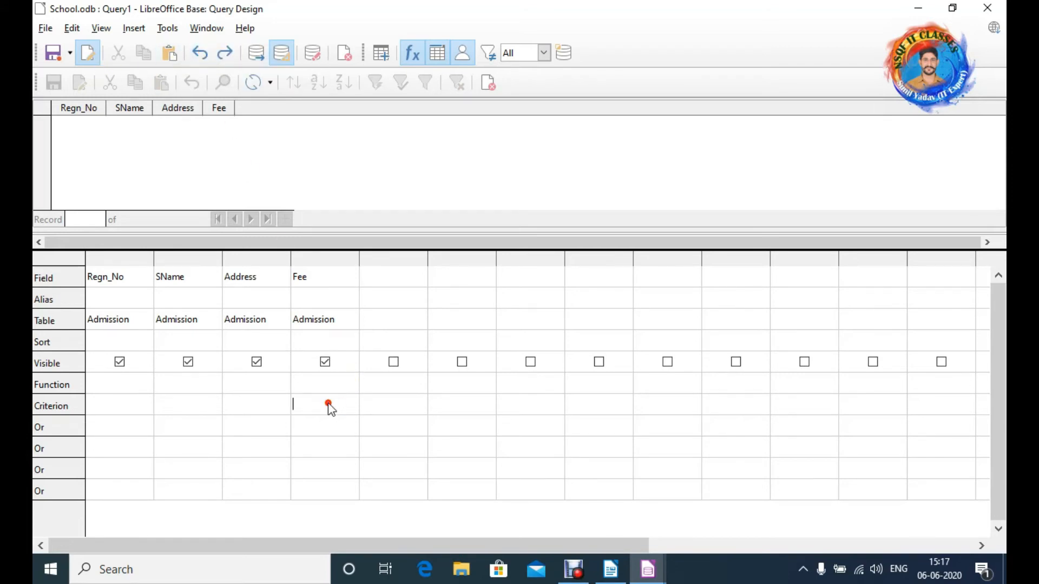
type(">1000")
left_click(258, 58)
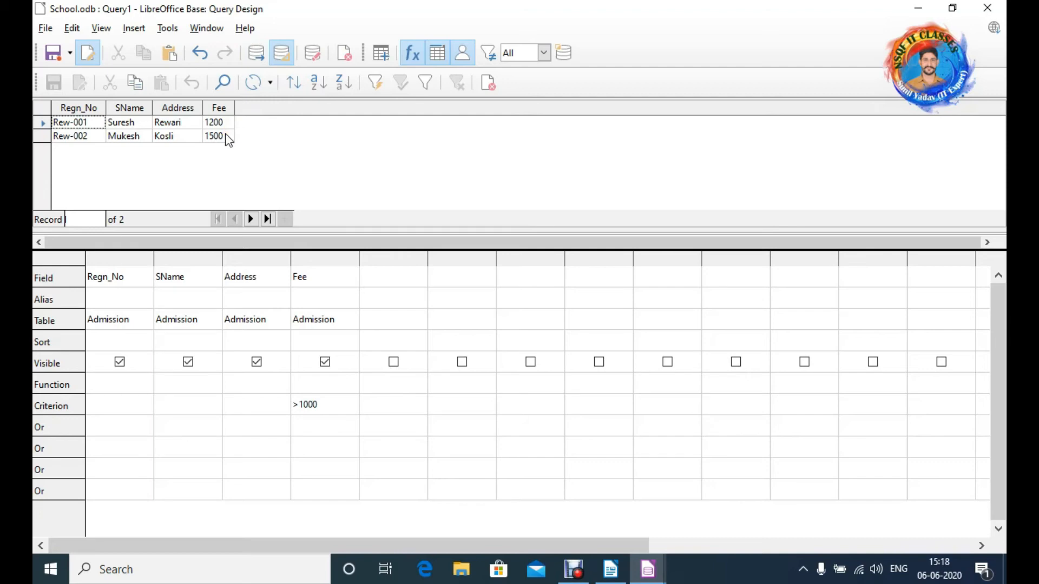
left_click(326, 406)
left_click_drag(326, 406, 274, 406)
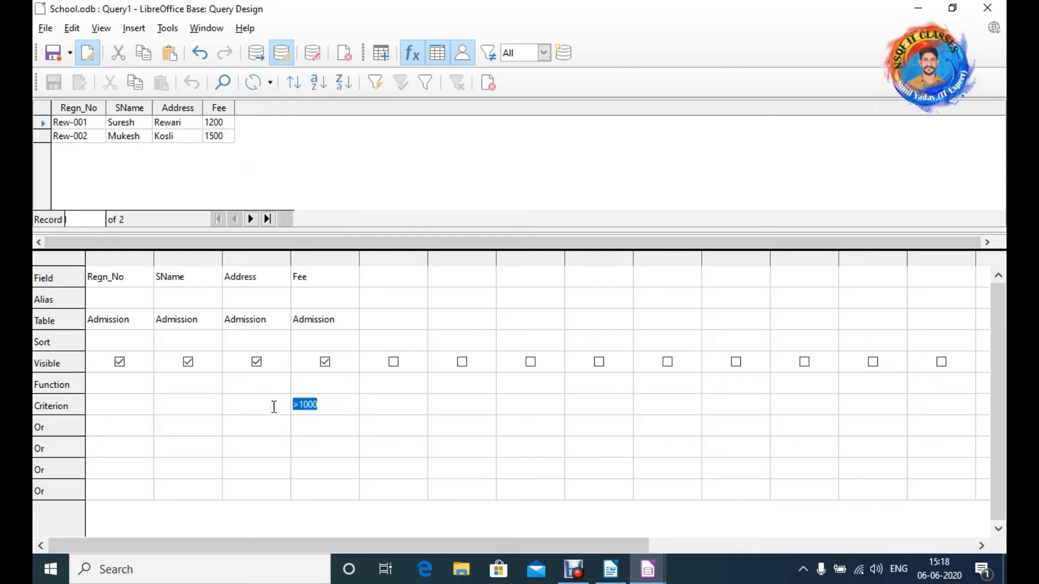
key("BackSpace")
left_click(126, 100)
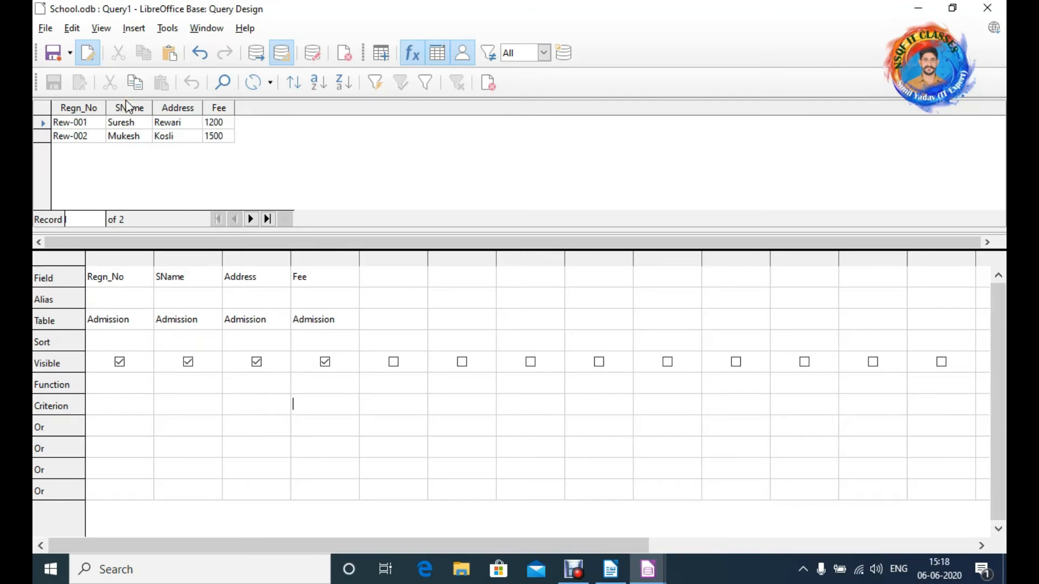
Close the query design and save the query under the name Query1.
left_click(176, 93)
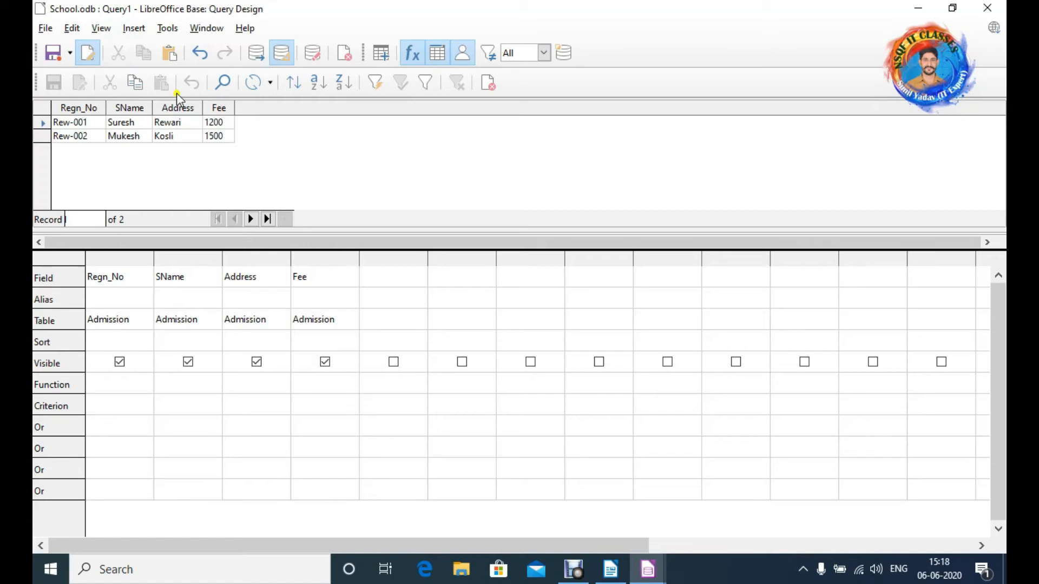
left_click(195, 56)
left_click(489, 84)
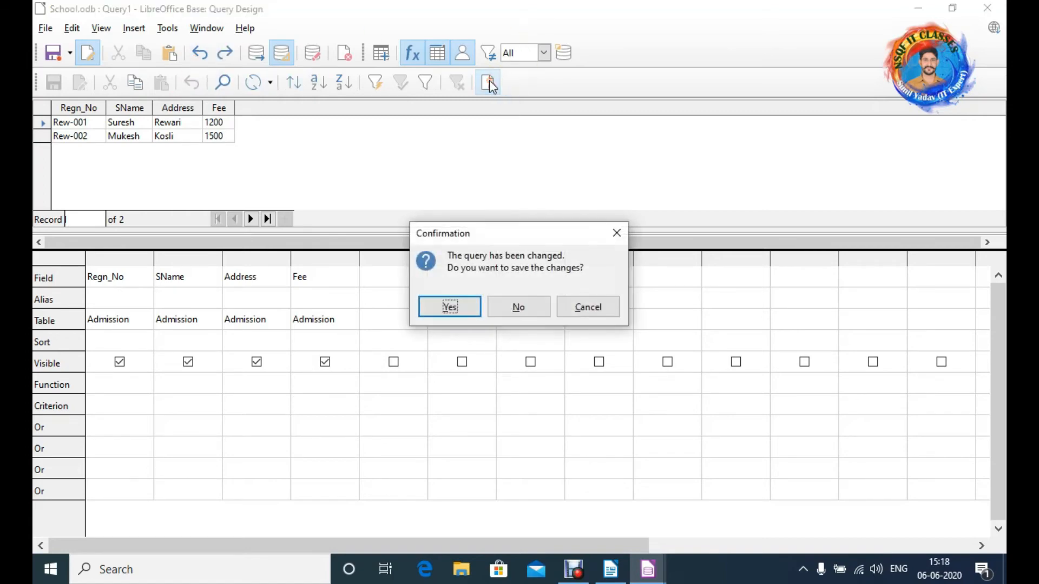
left_click(467, 309)
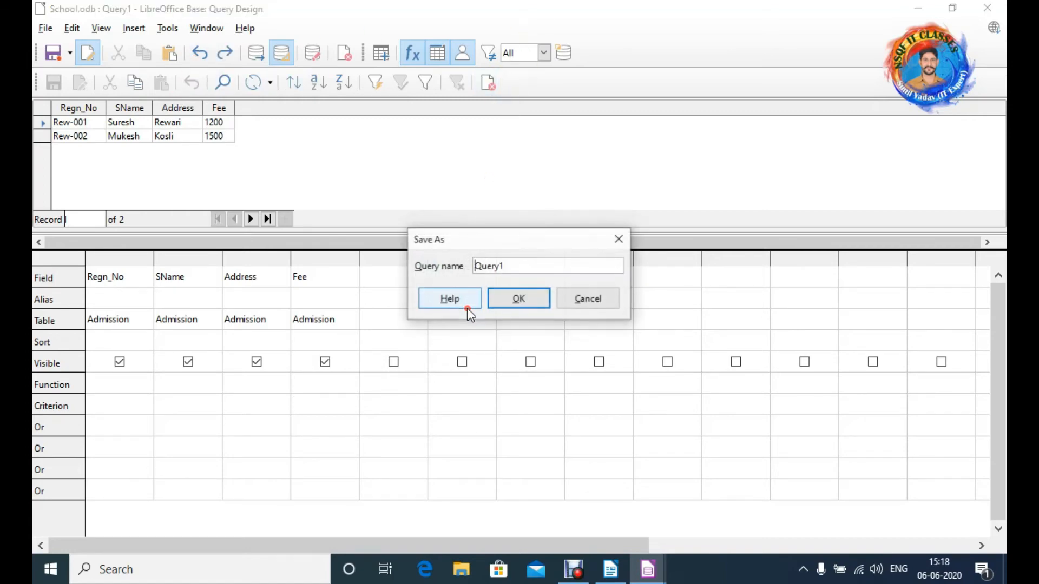
left_click(522, 298)
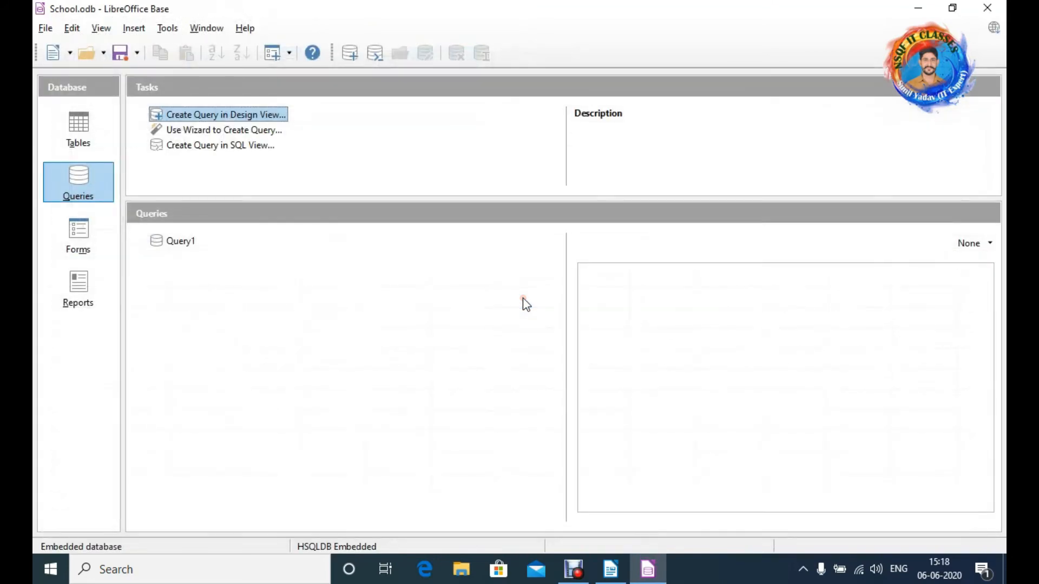
Start a new query with the Query Wizard and add all fields of the Admission table to it.
left_click(215, 180)
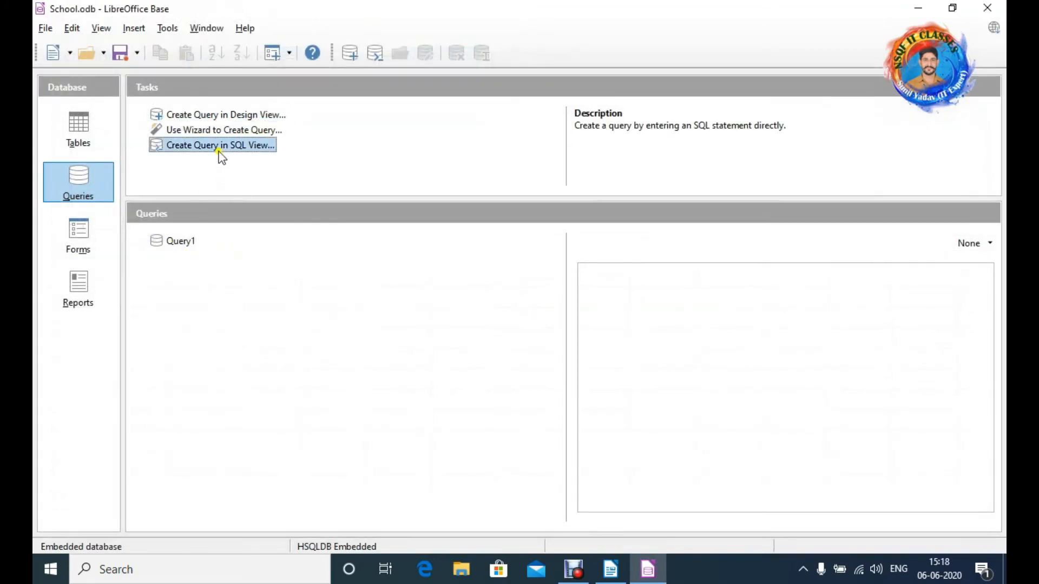
left_click(215, 132)
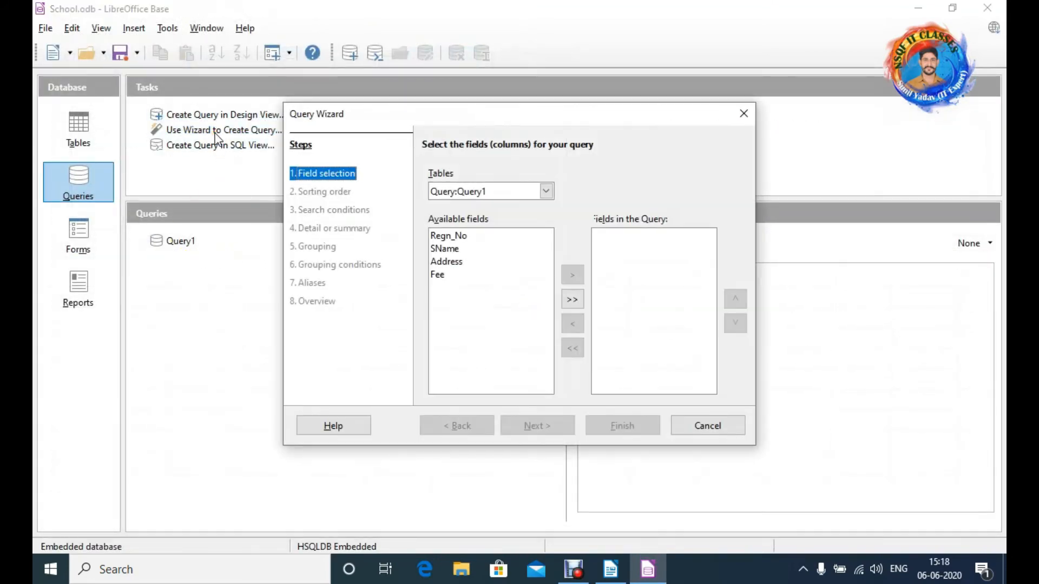
left_click(546, 192)
left_click(546, 192)
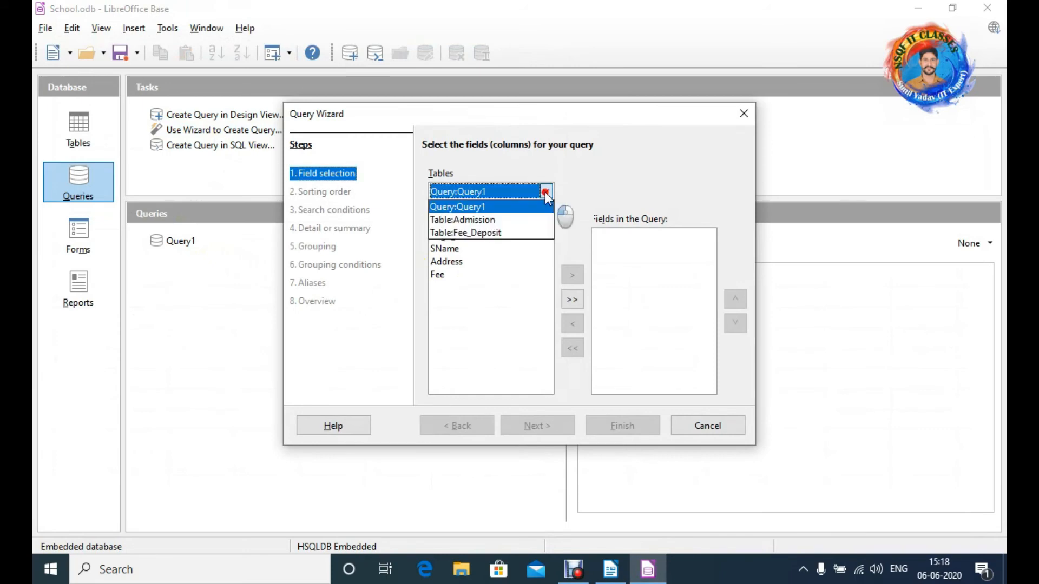
left_click(498, 220)
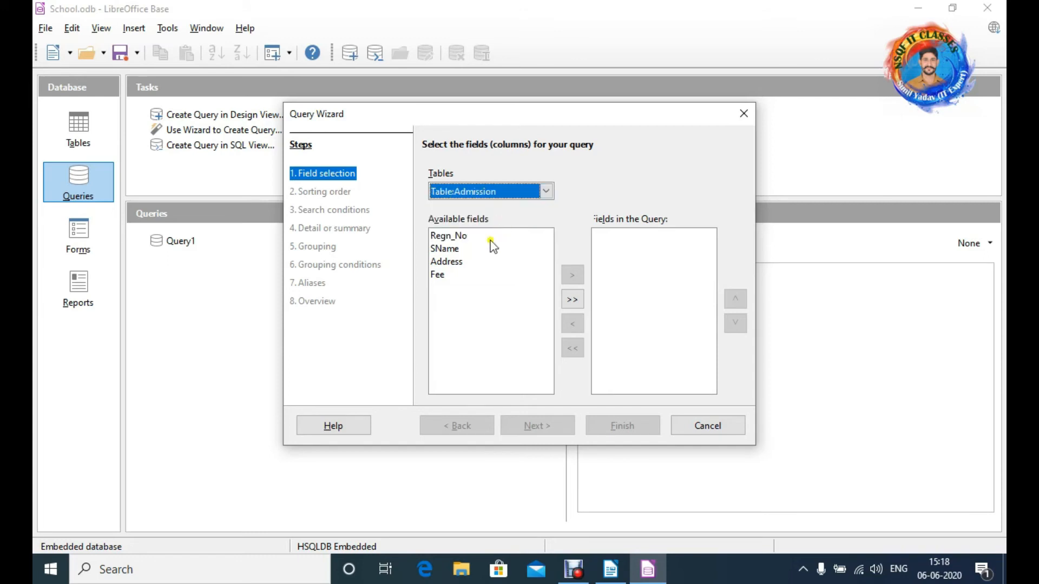
left_click(459, 238)
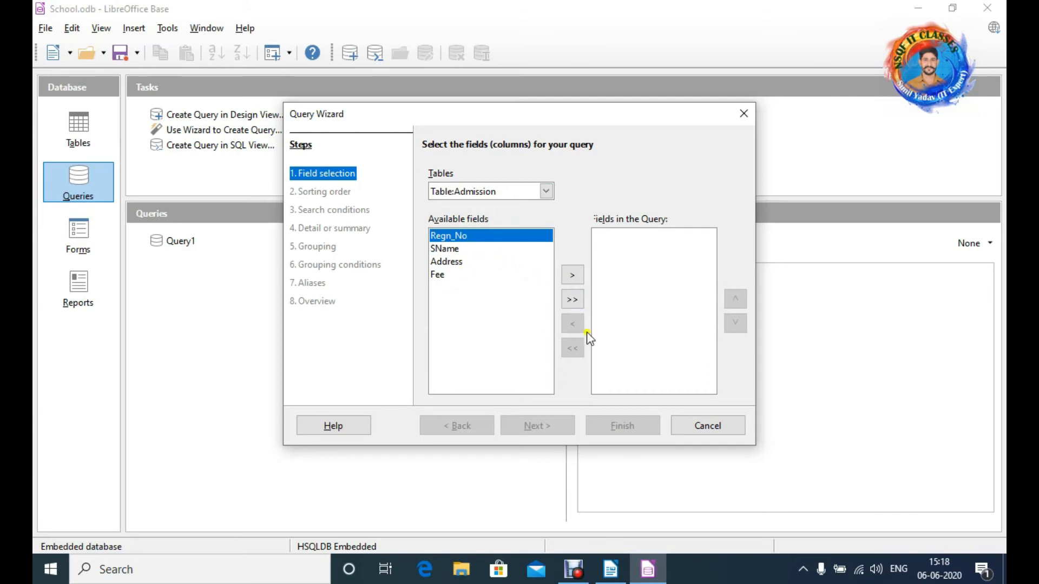
left_click(575, 300)
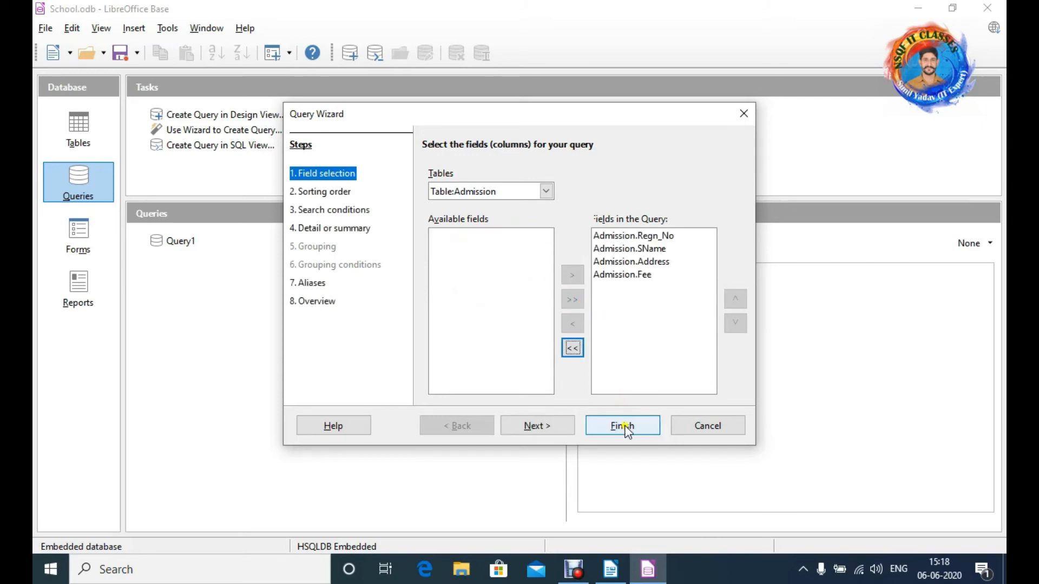
Finish the wizard as a detailed query with default sorting, search conditions and aliases, and close the resulting data view.
left_click(534, 429)
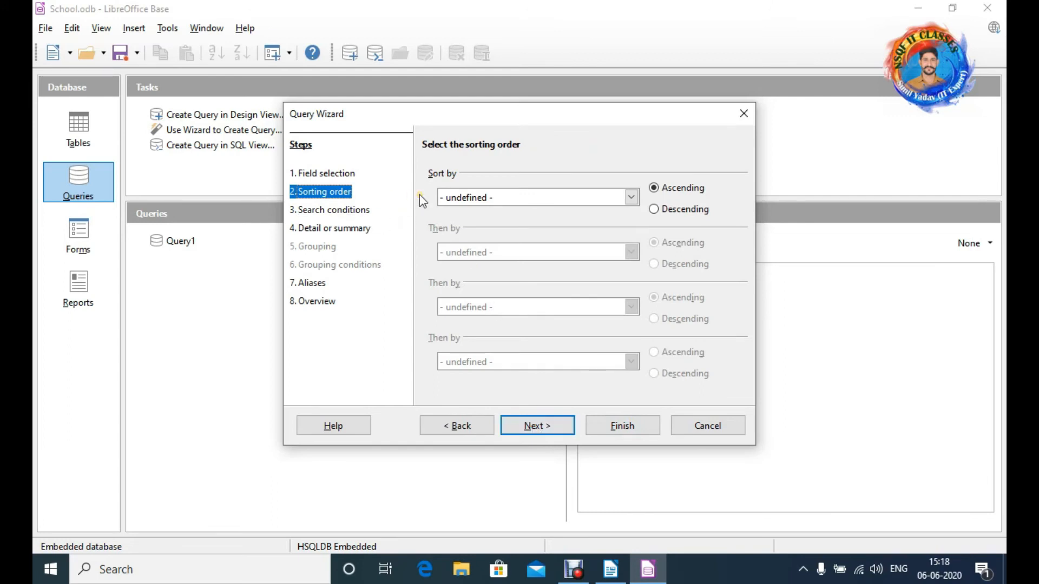
left_click(546, 427)
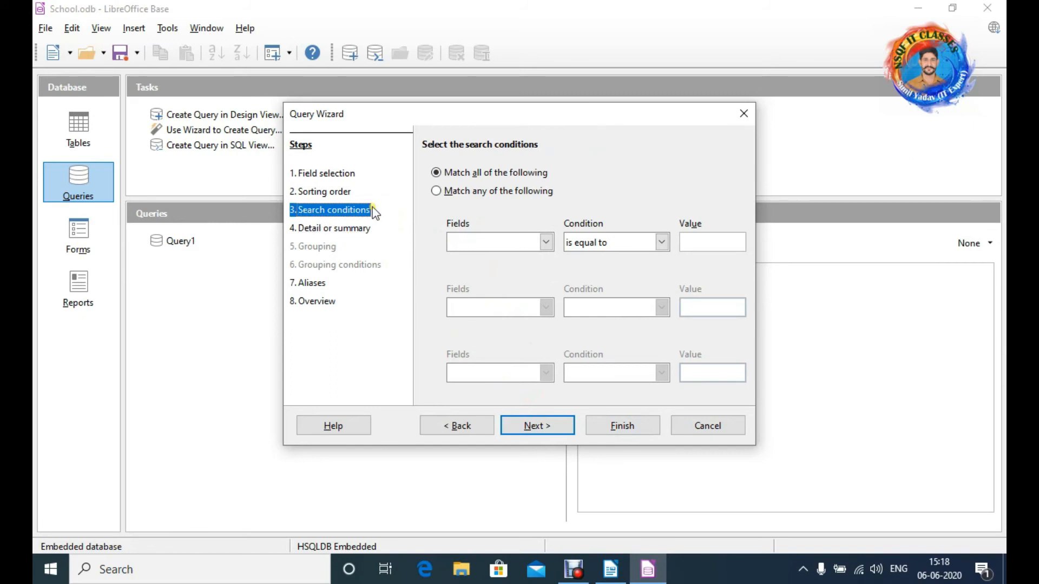
left_click(553, 430)
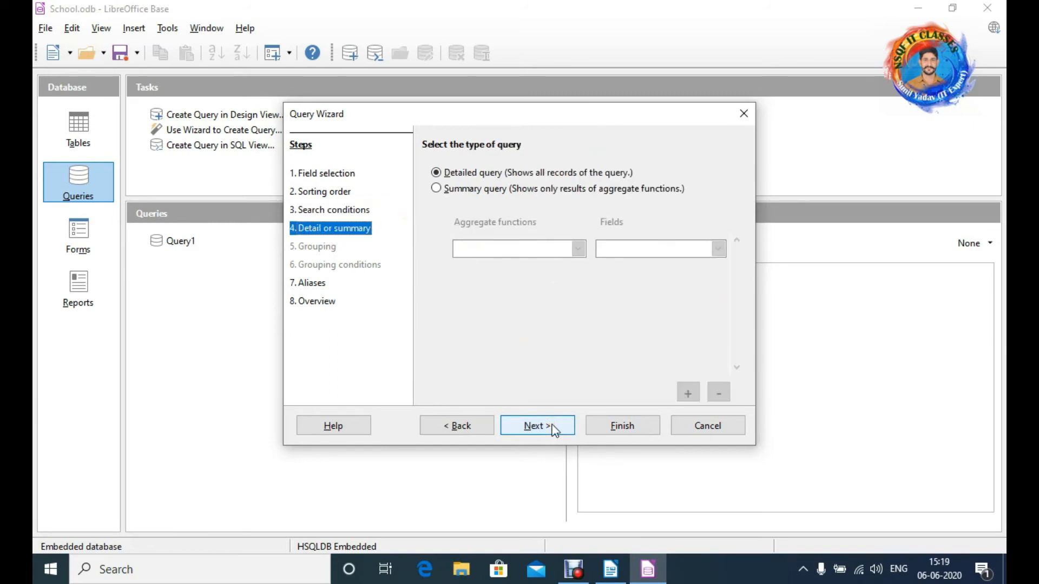
left_click(554, 430)
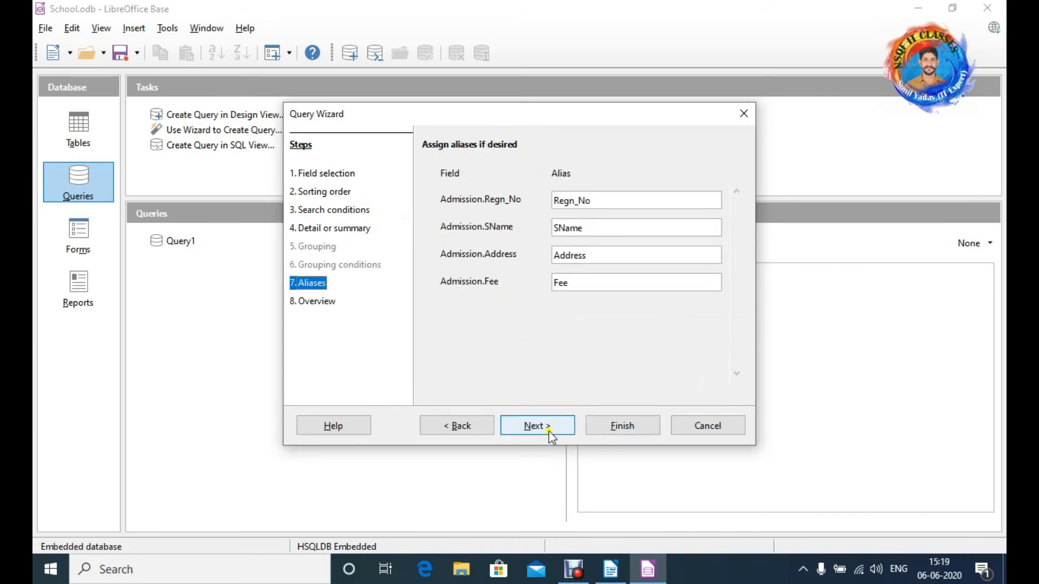
left_click(548, 430)
left_click(617, 426)
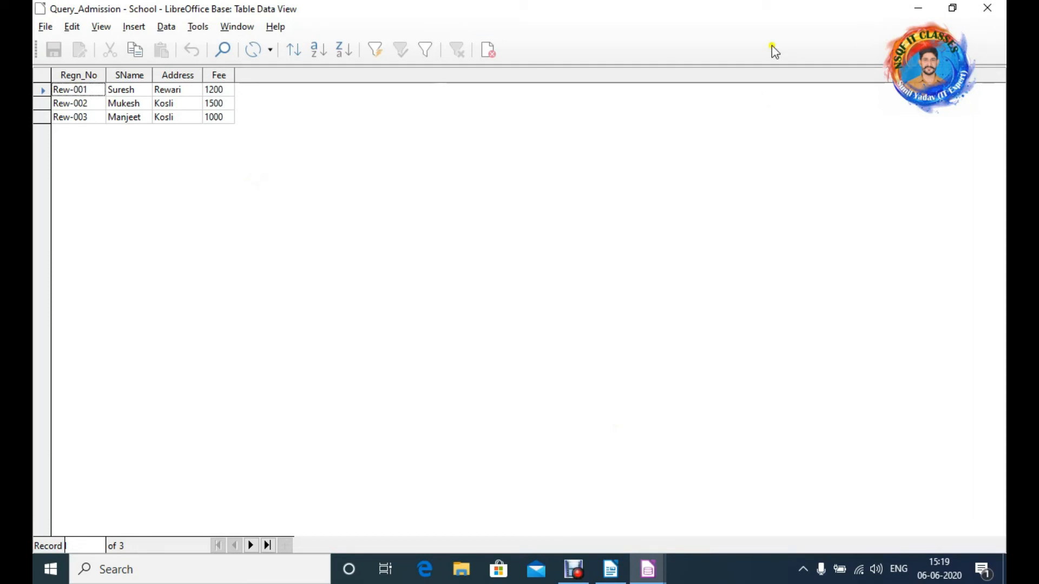
left_click(488, 50)
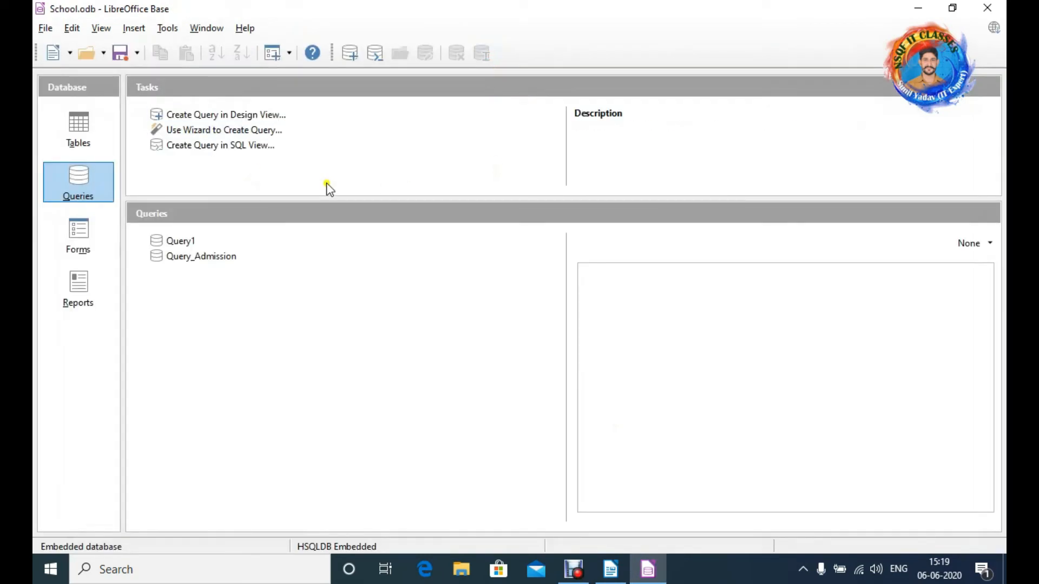
Create a query in SQL View with the statement select * from "Admission" and run it.
left_click(250, 145)
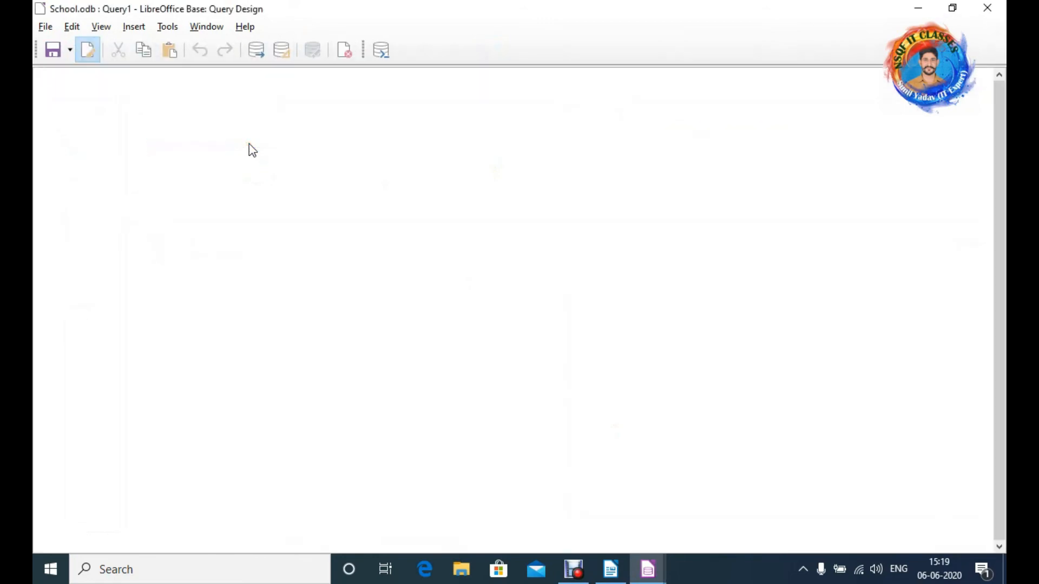
type("select * from \"Admission\"")
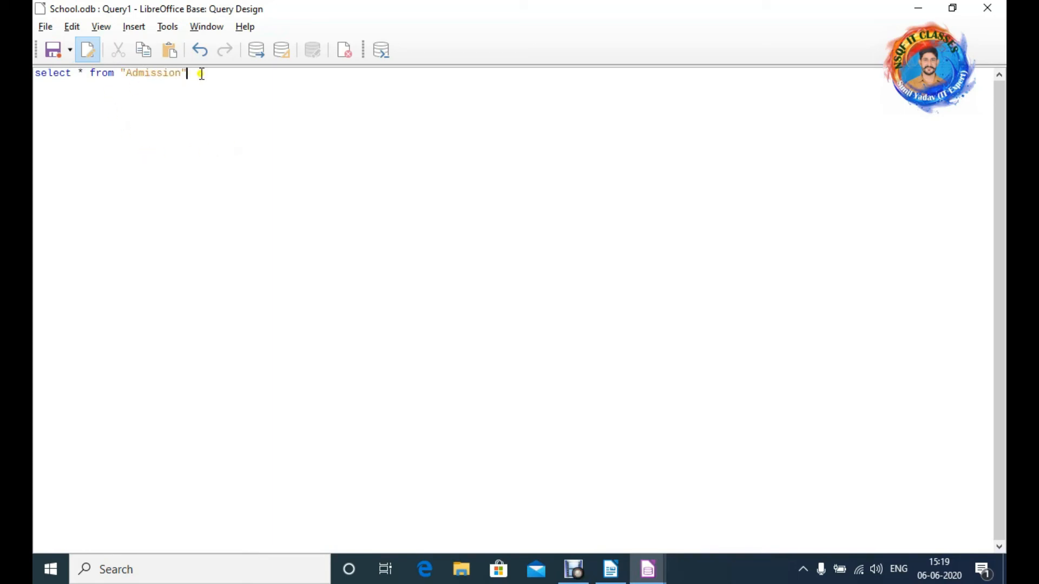
left_click(255, 57)
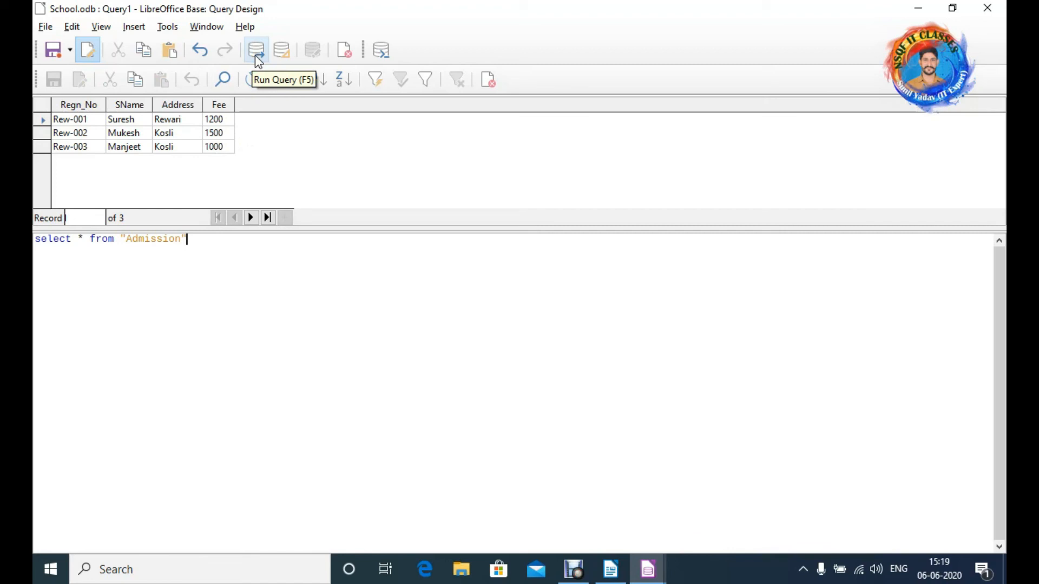
Replace the asterisk in the SQL statement with Regn_No,Sname and try to run the query.
left_click(87, 239)
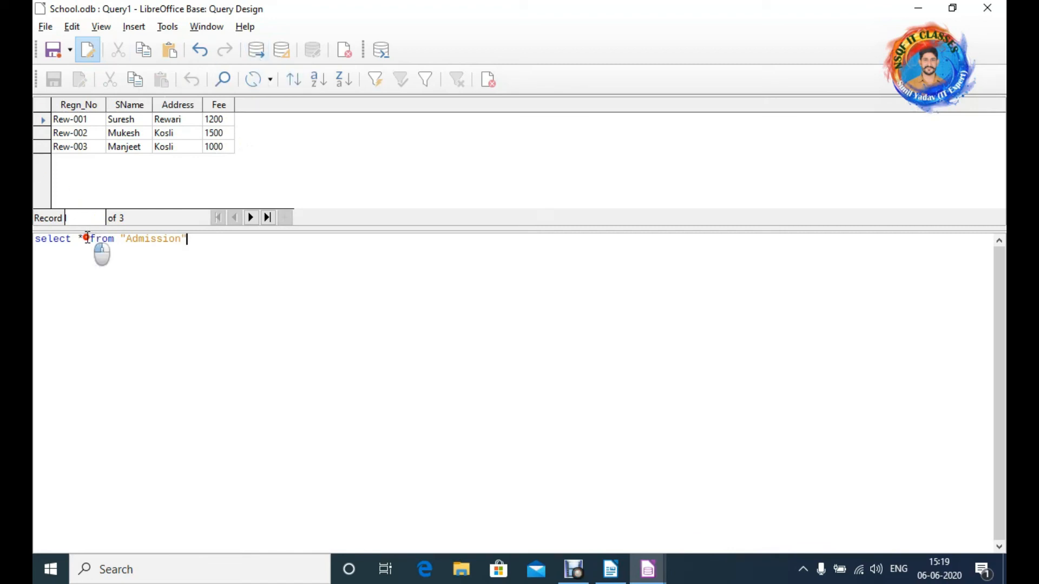
key("BackSpace")
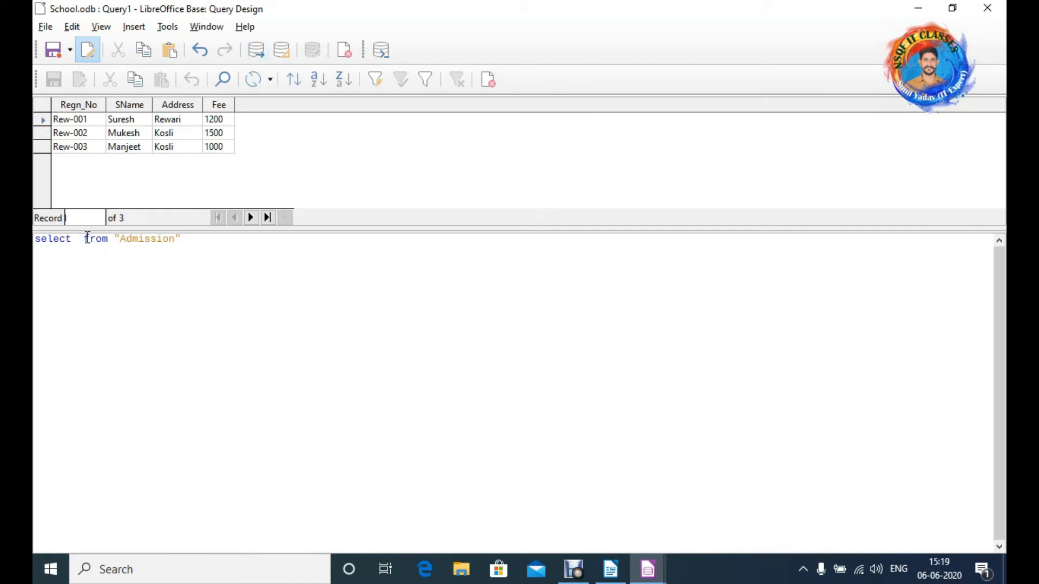
type("Regn_")
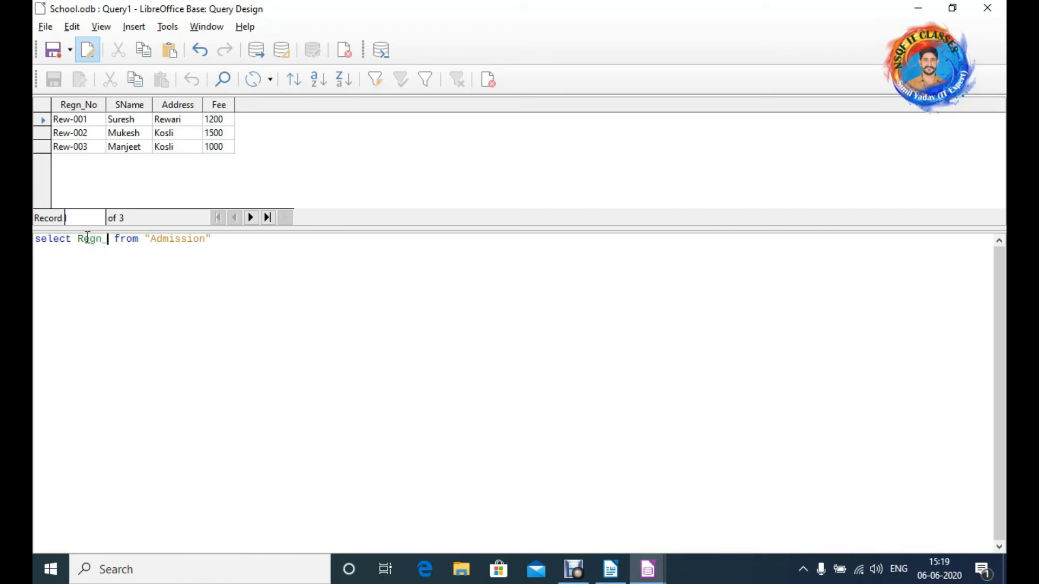
type("No")
key("BackSpace")
key("BackSpace")
type("No,Sname")
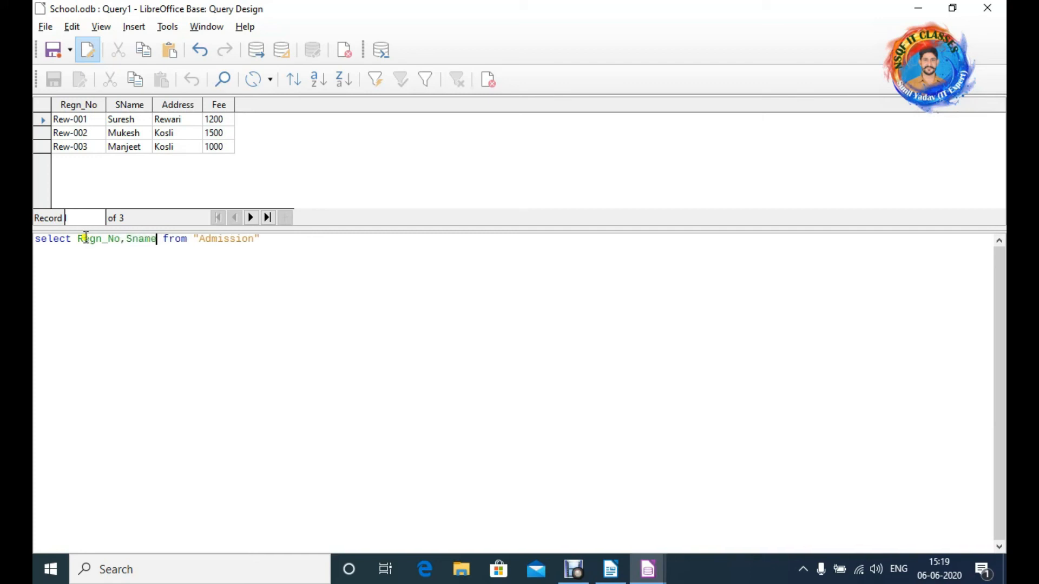
left_click(262, 54)
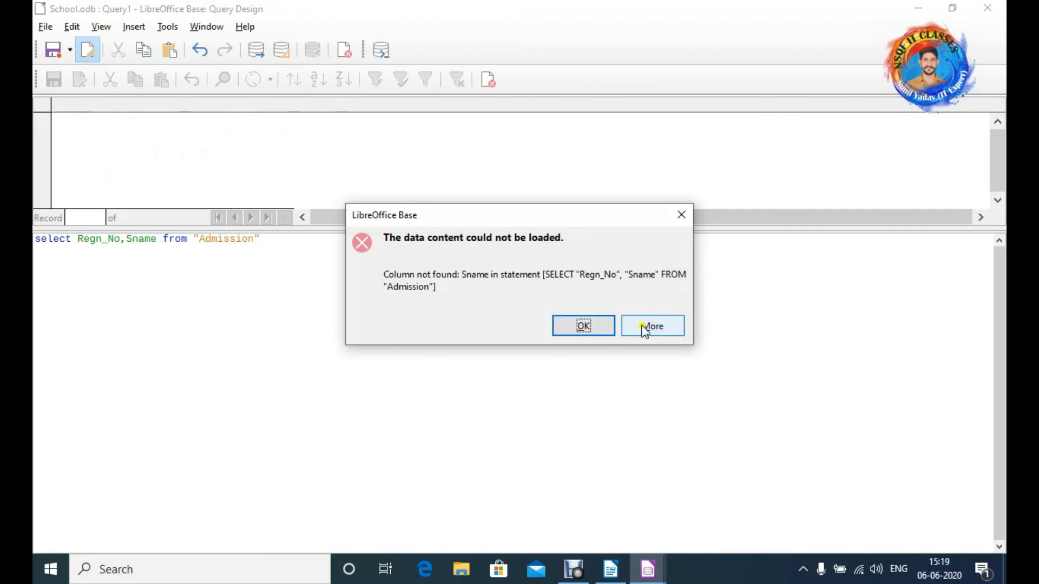
left_click(594, 327)
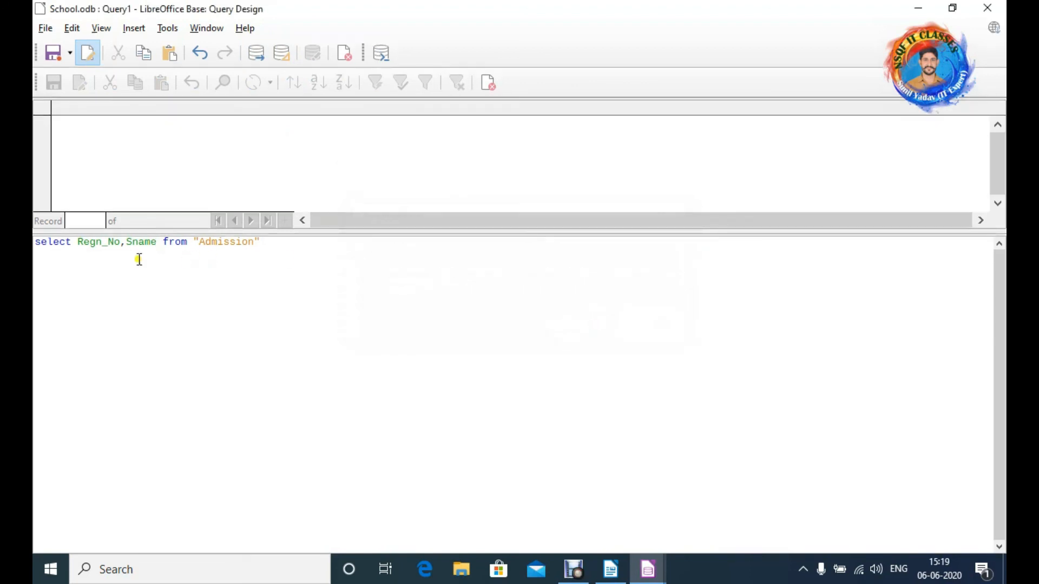
Enclose the Regn_No and Sname column names in double quotes and try to run the query again.
left_click(77, 243)
type("\"")
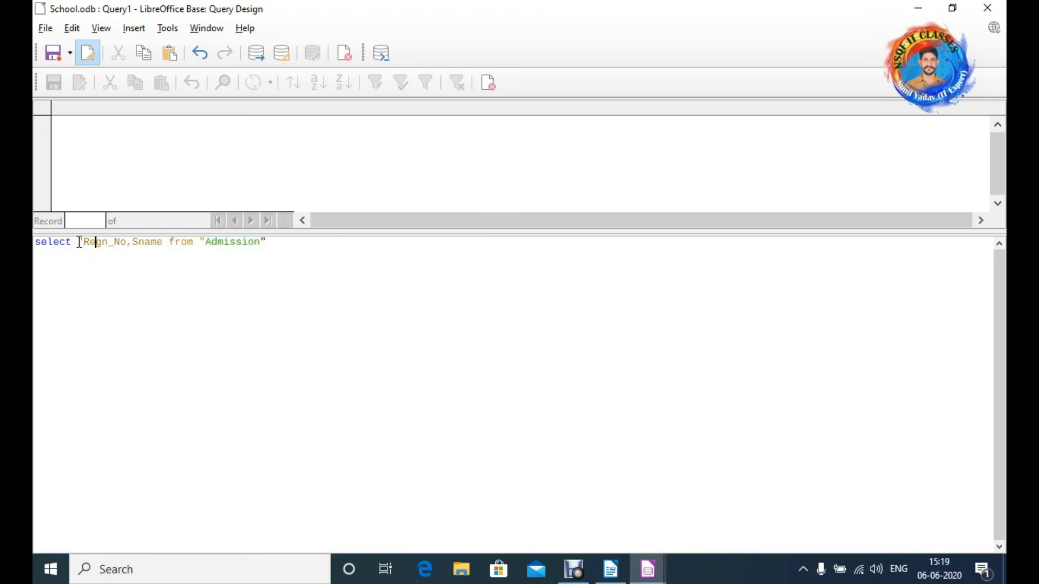
key("Right")
key("Right")
key("Right")
key("Right")
key("Right")
type("\"")
key("Right")
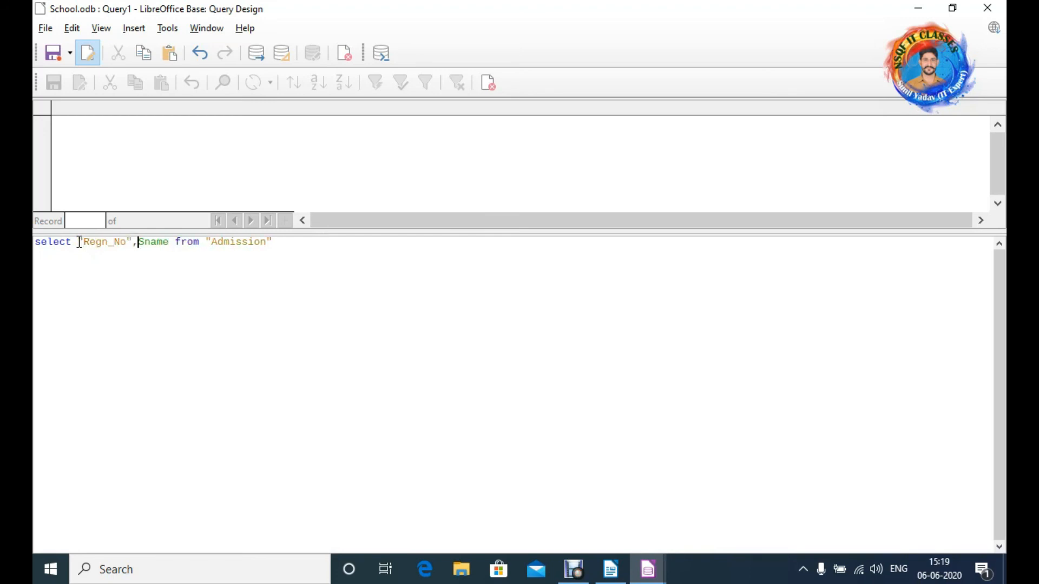
type("\"")
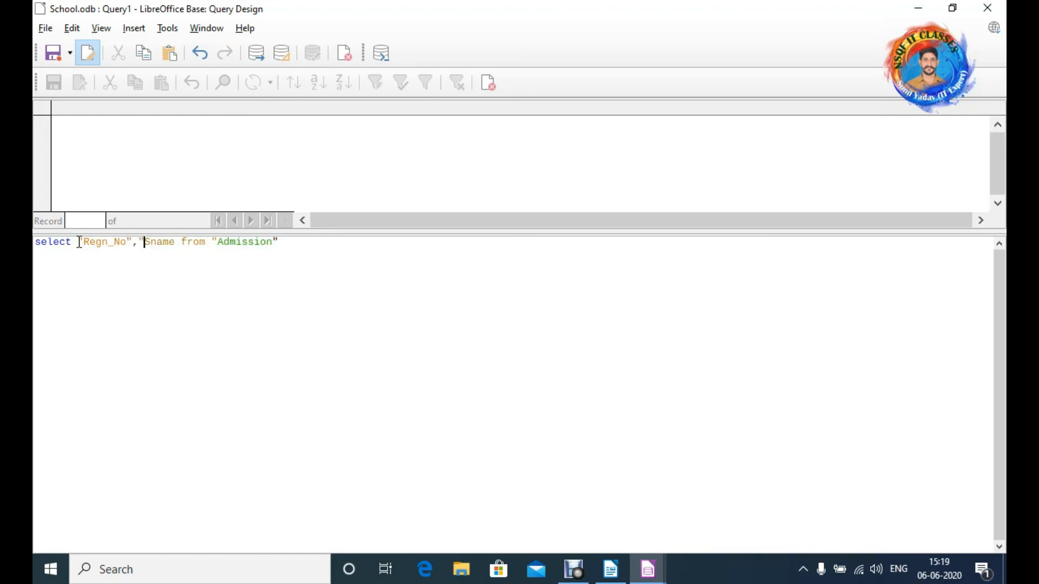
key("Right")
key("Right")
key("Right")
key("Right")
key("Right")
type("\"")
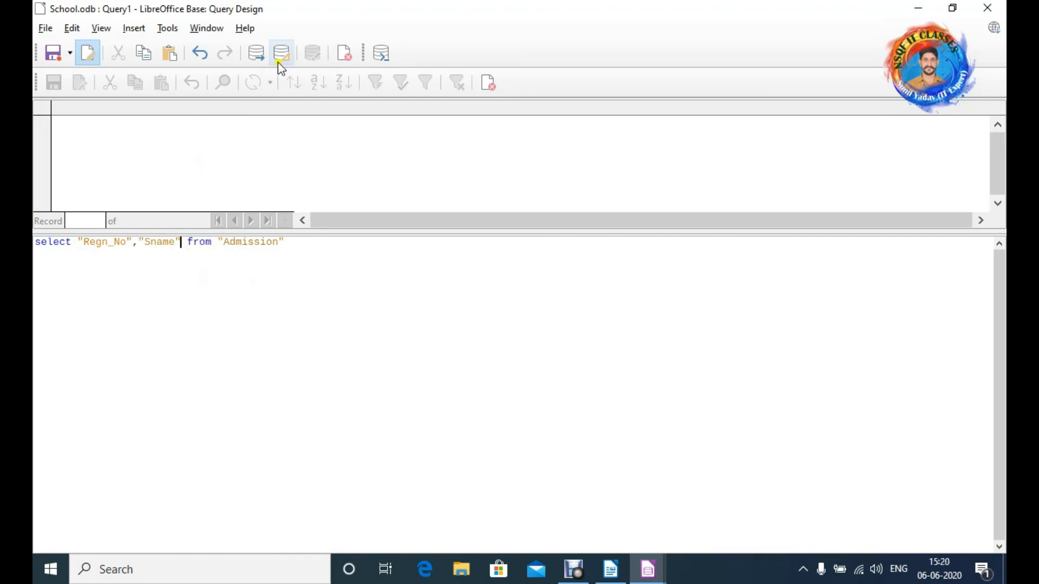
left_click(262, 60)
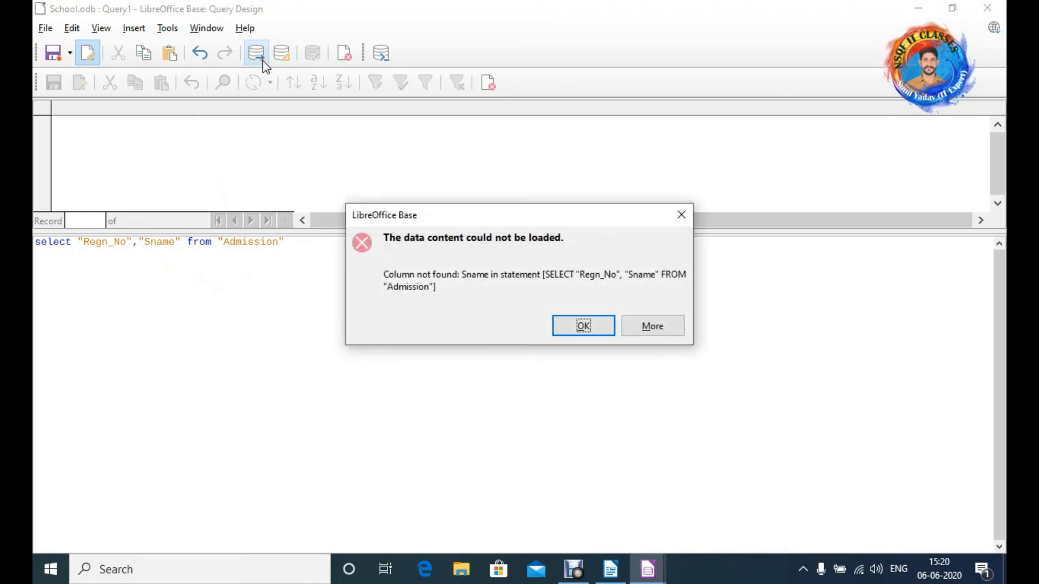
left_click(594, 329)
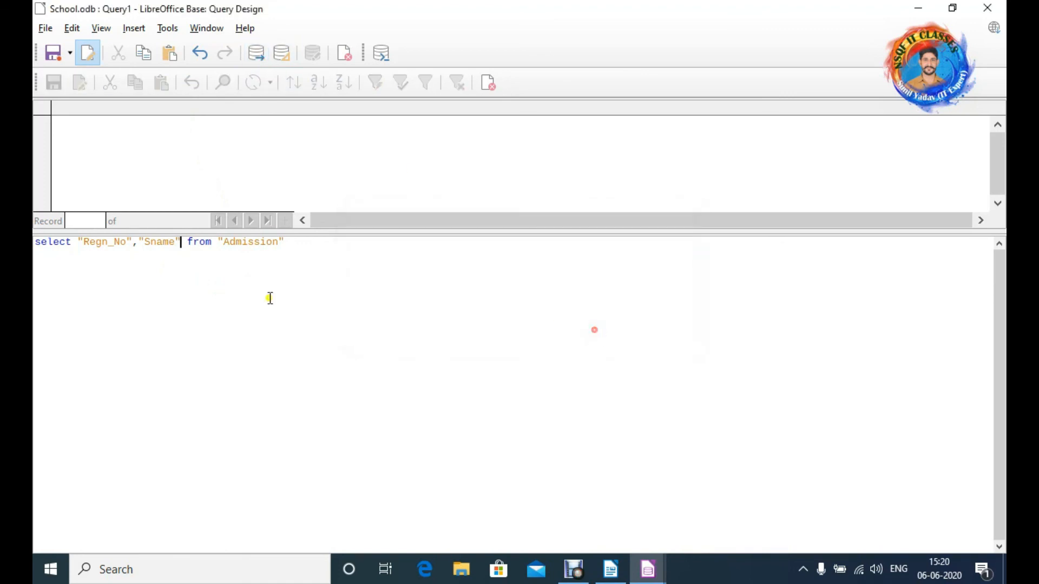
Correct the second column name to "SName" in the SQL statement and run the query.
left_click(157, 245)
key("BackSpace")
type("N")
left_click(265, 62)
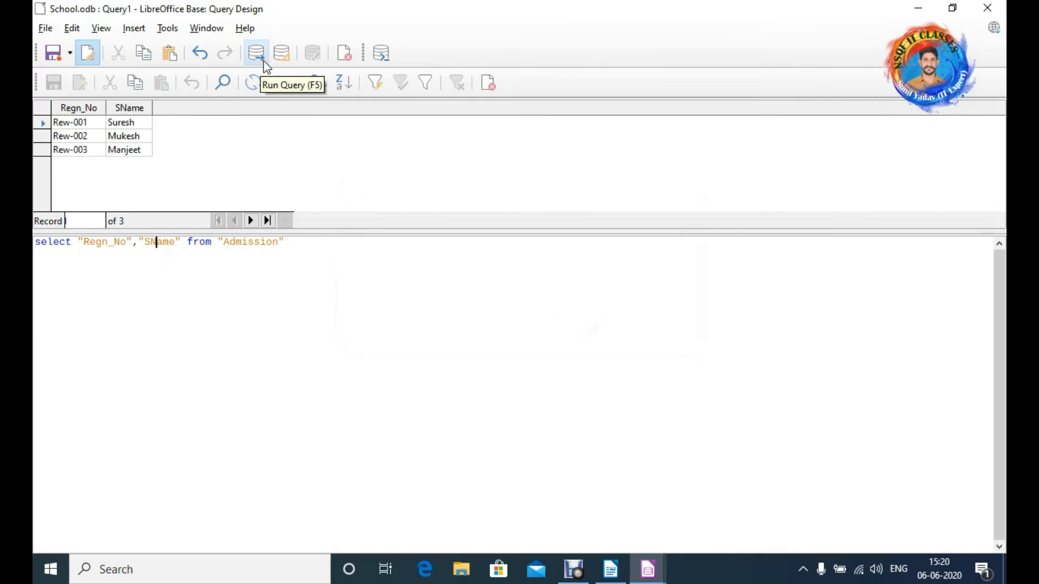